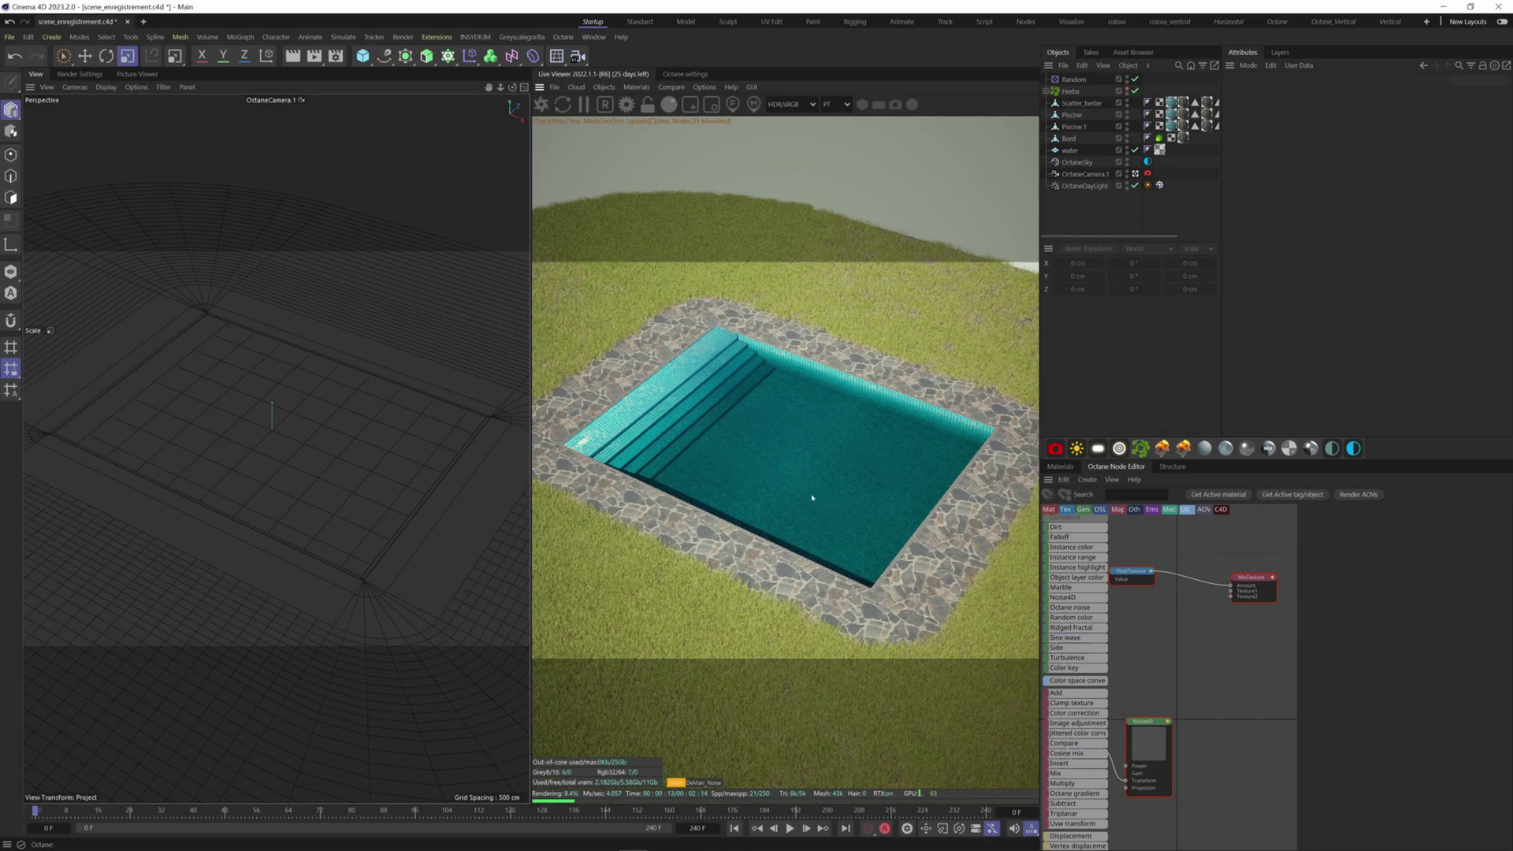
Step: Disable the Octane daylight and add an Octane area light to the pool scene
{"action": "left_click_drag", "start_coordinate": [373, 418], "coordinate": [396, 401], "text": "alt"}
{"action": "left_click", "coordinate": [1135, 185]}
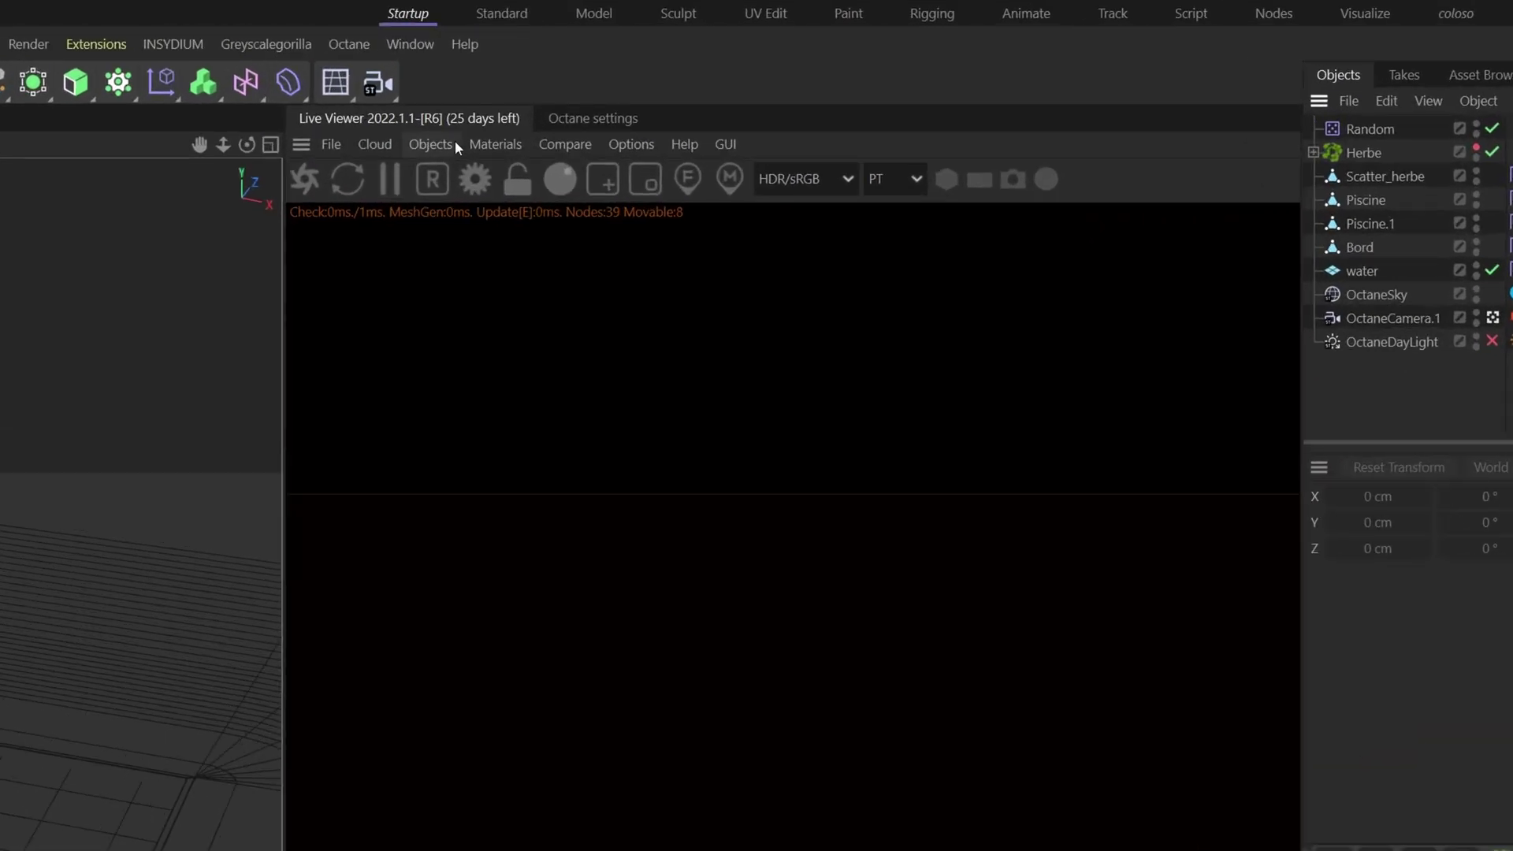
{"action": "left_click", "coordinate": [636, 87]}
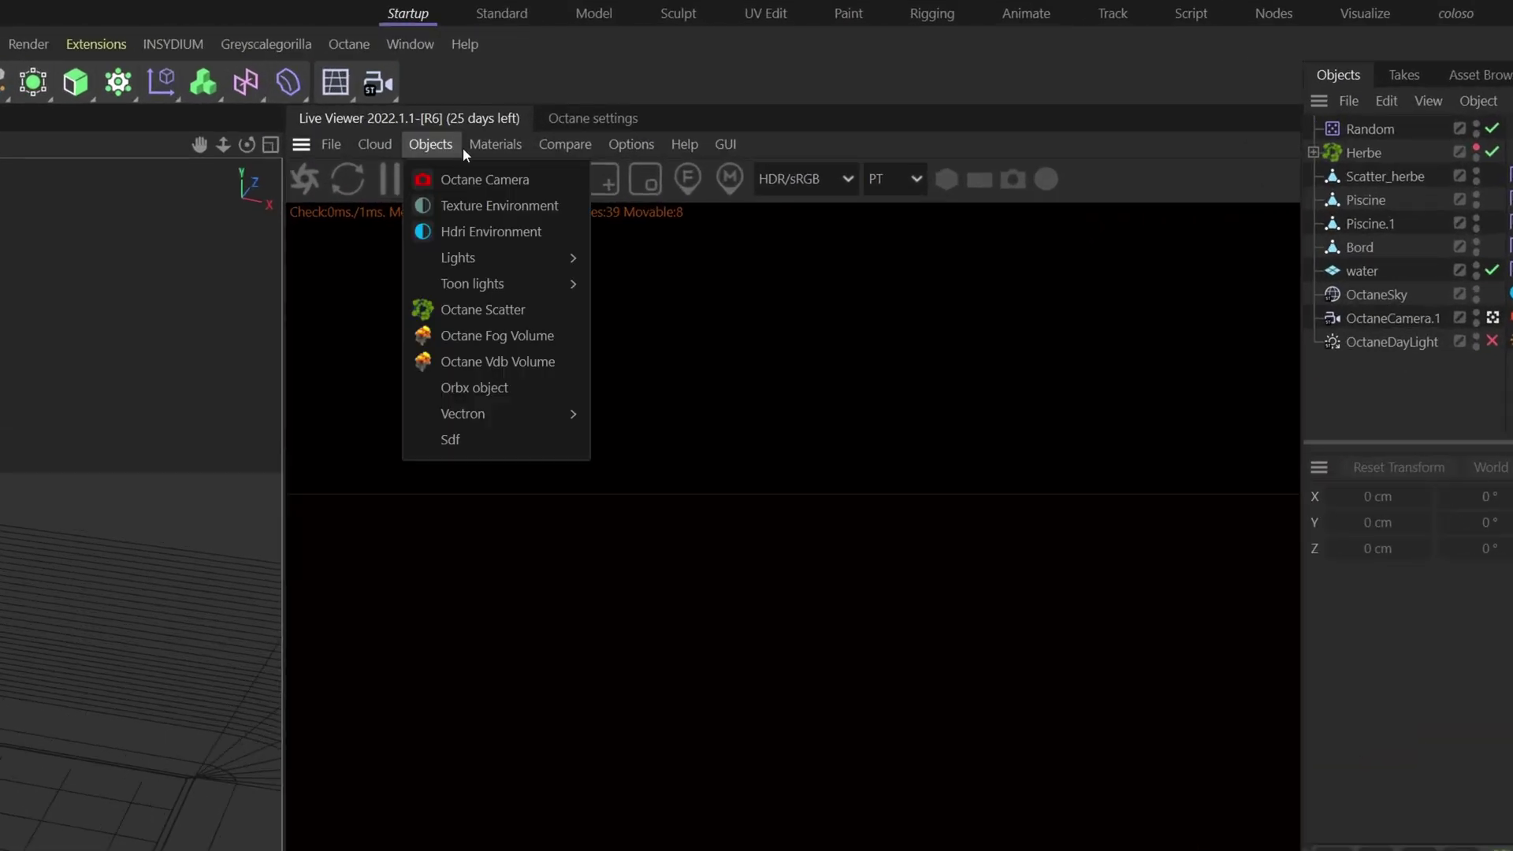
{"action": "mouse_move", "coordinate": [430, 142]}
{"action": "mouse_move", "coordinate": [477, 257]}
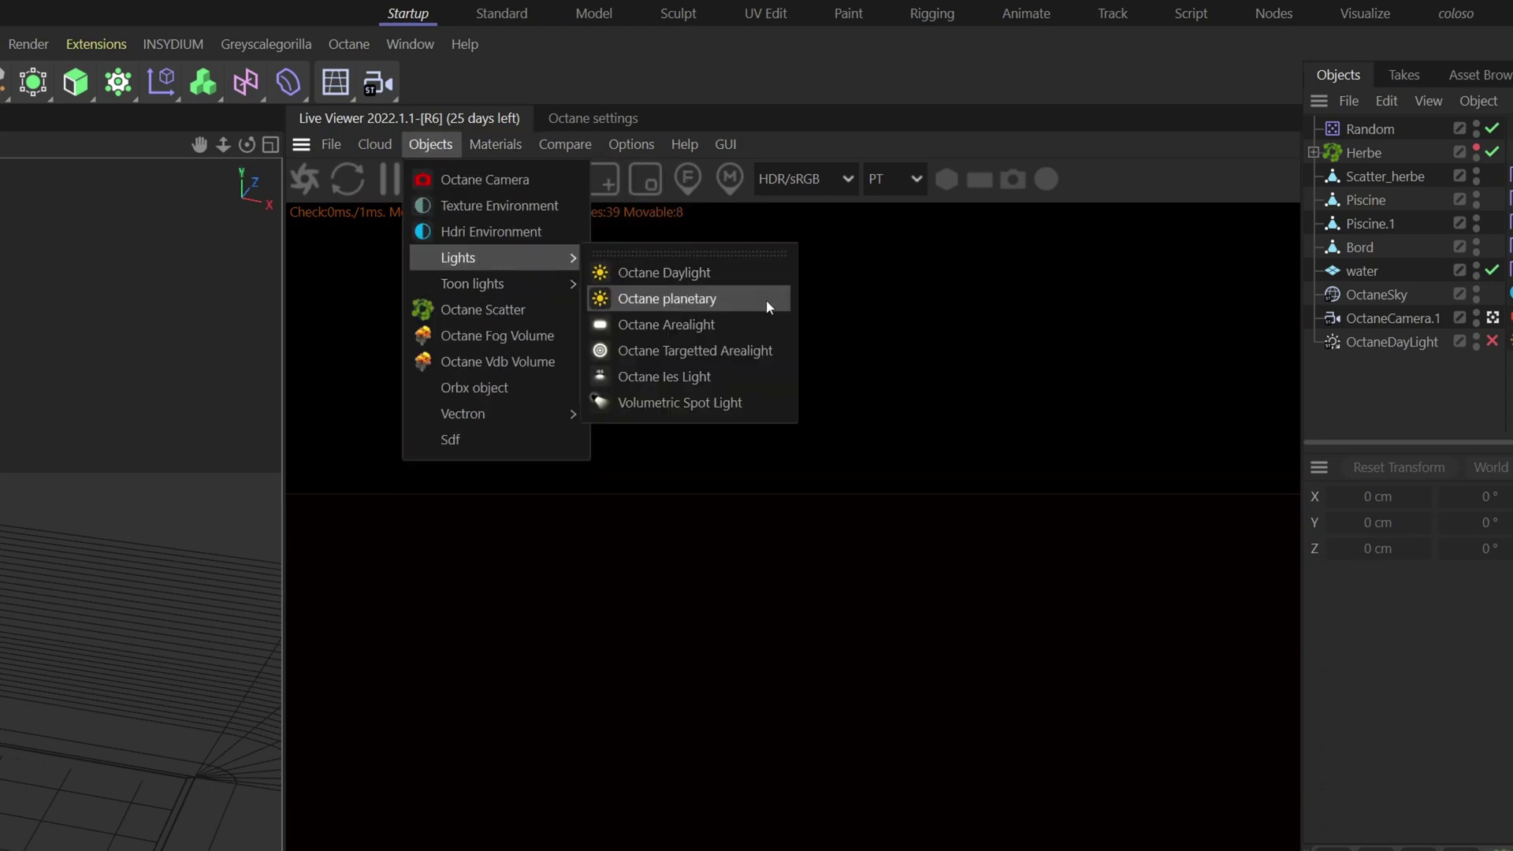
{"action": "left_click", "coordinate": [678, 324]}
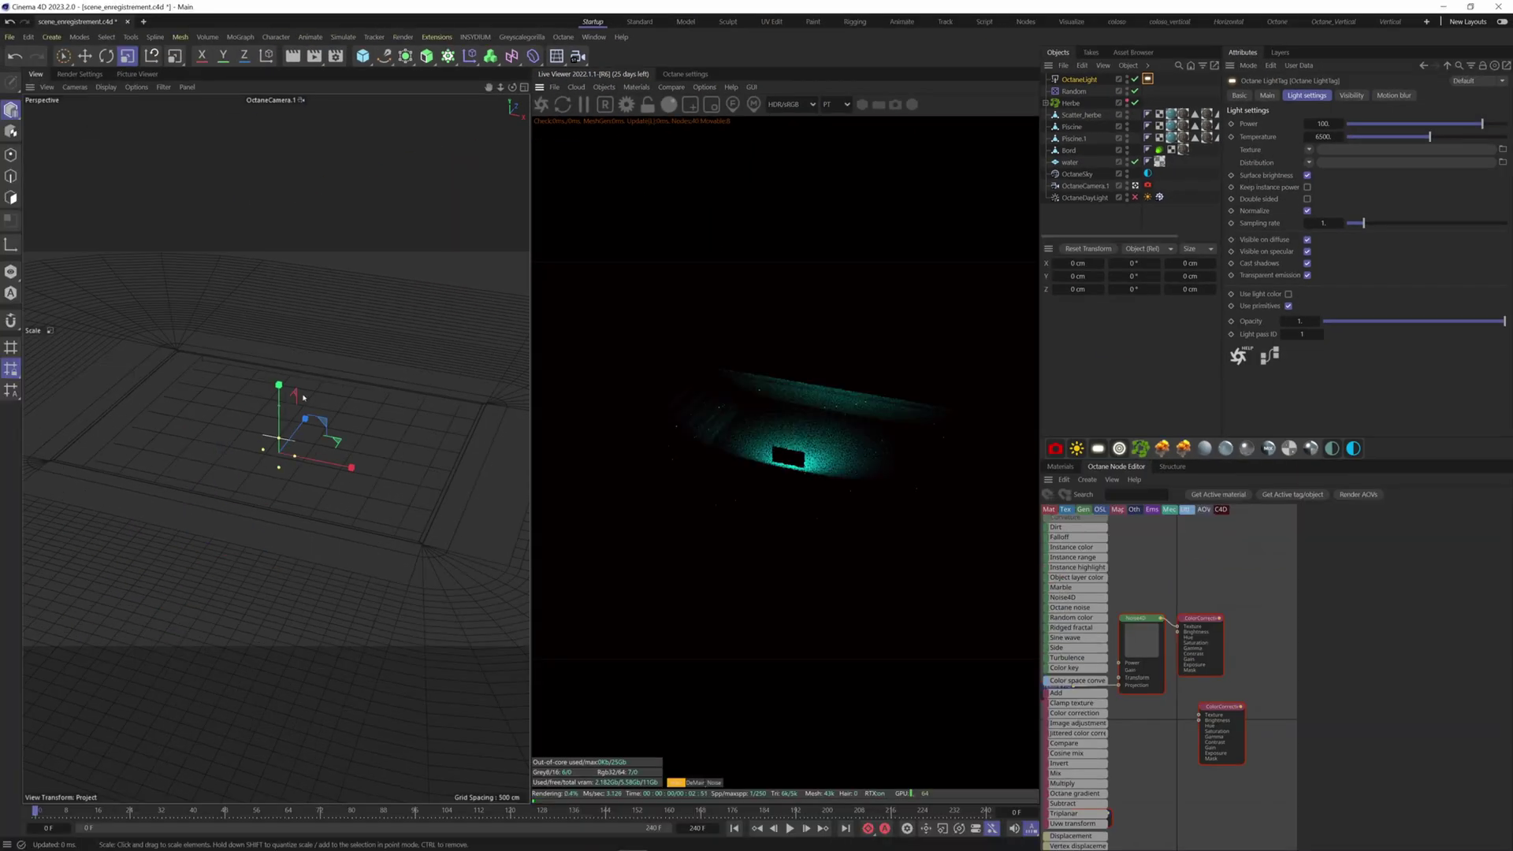
Step: Move the area light above the pool's stepped end and rotate it to about -90° and -45° so it faces the water
{"action": "key", "text": "e"}
{"action": "left_click_drag", "start_coordinate": [279, 384], "coordinate": [279, 314]}
{"action": "left_click_drag", "start_coordinate": [351, 396], "coordinate": [200, 367]}
{"action": "left_click_drag", "start_coordinate": [155, 322], "coordinate": [164, 310]}
{"action": "key", "text": "r"}
{"action": "left_click_drag", "start_coordinate": [135, 375], "coordinate": [77, 361]}
{"action": "left_click_drag", "start_coordinate": [128, 313], "coordinate": [162, 272]}
{"action": "key", "text": "e"}
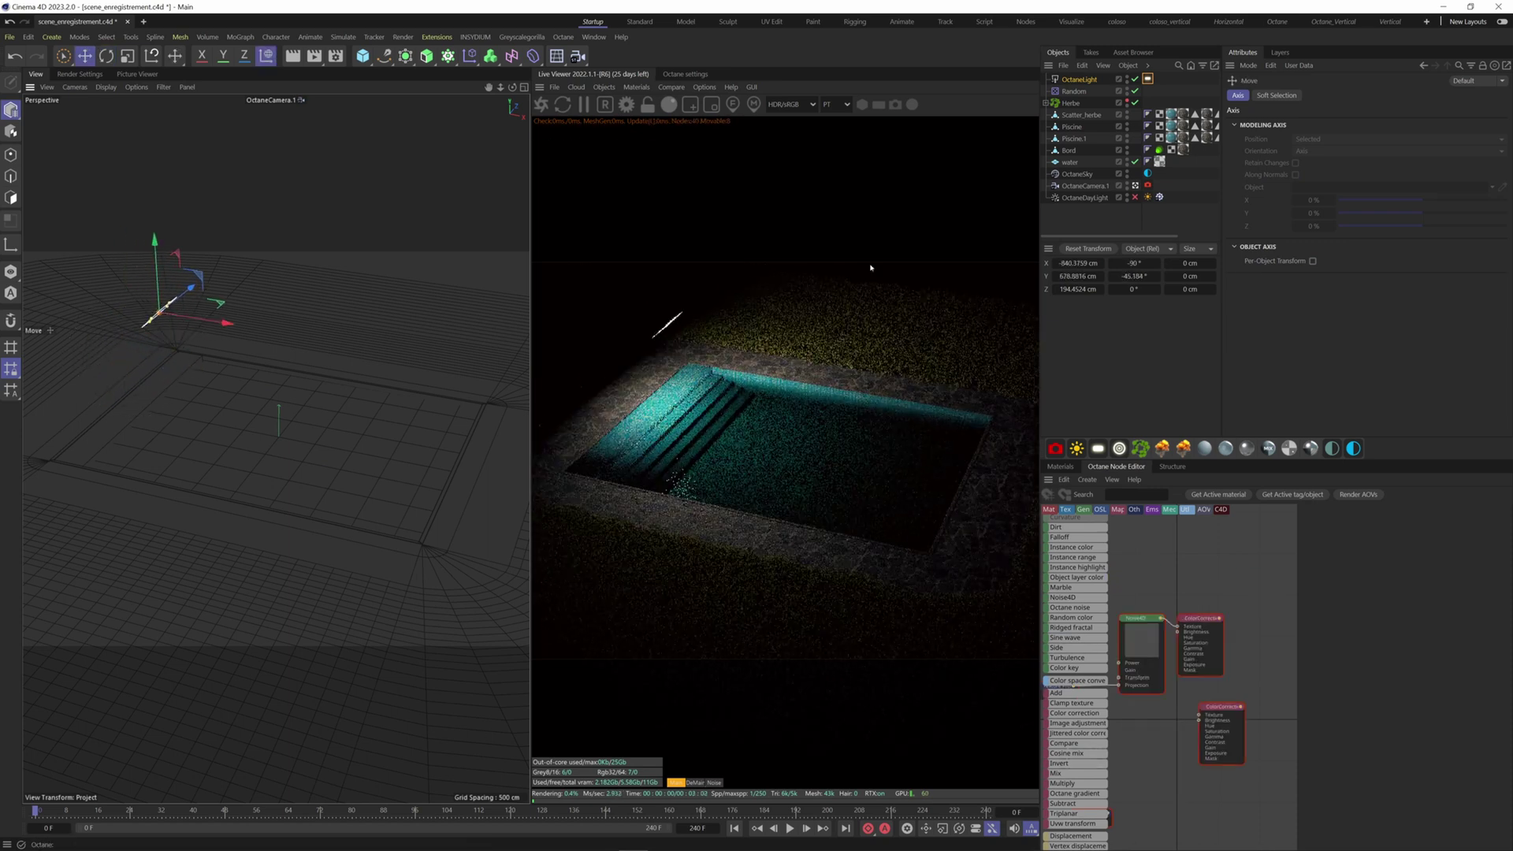
Step: Load an Octane Noise4D texture as the area light's distribution
{"action": "left_click", "coordinate": [1147, 79]}
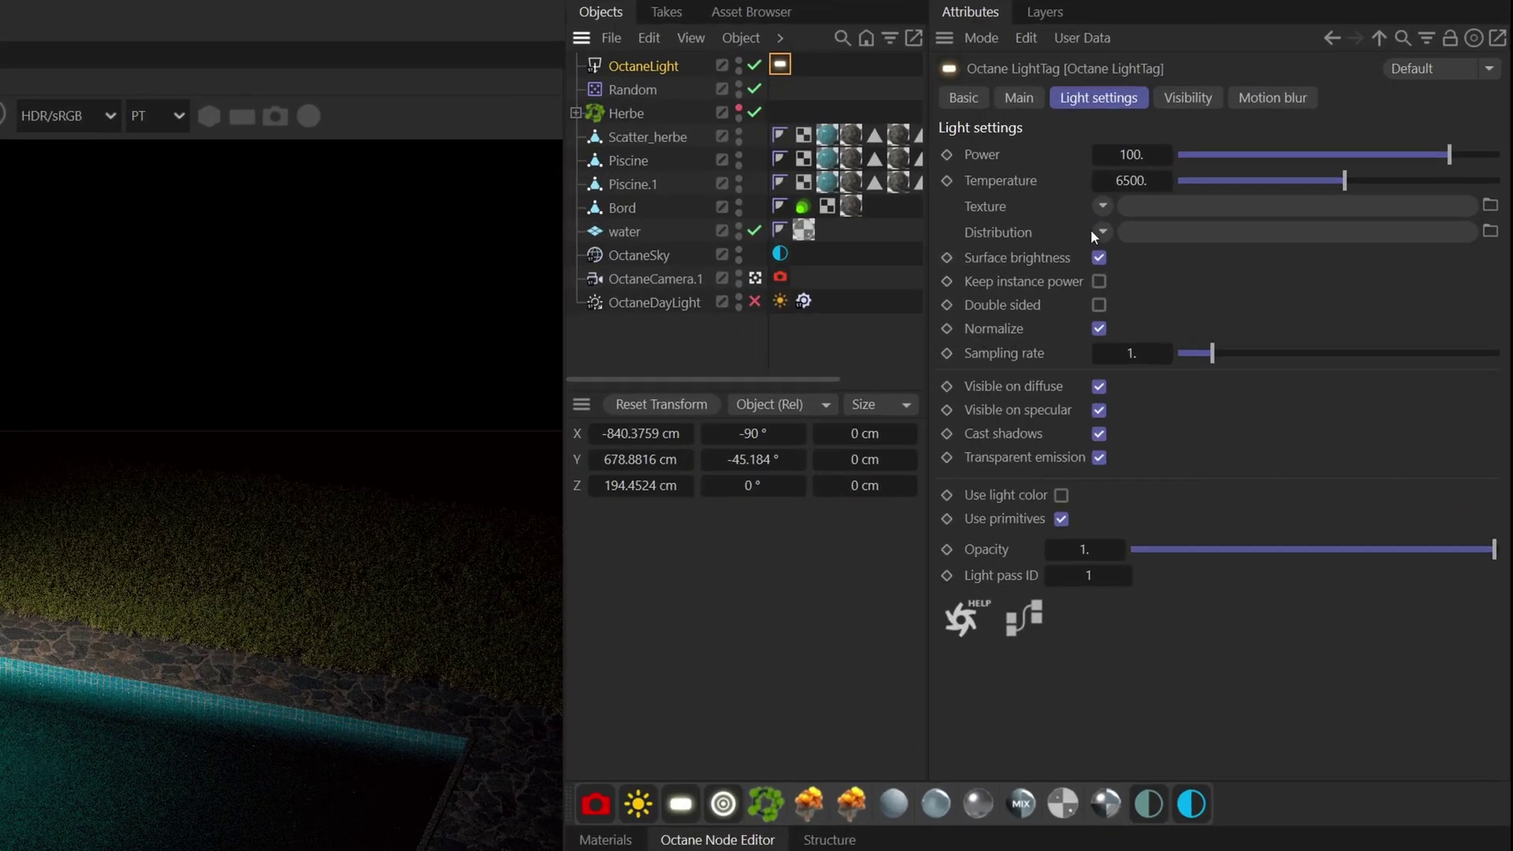
{"action": "left_click", "coordinate": [1093, 233]}
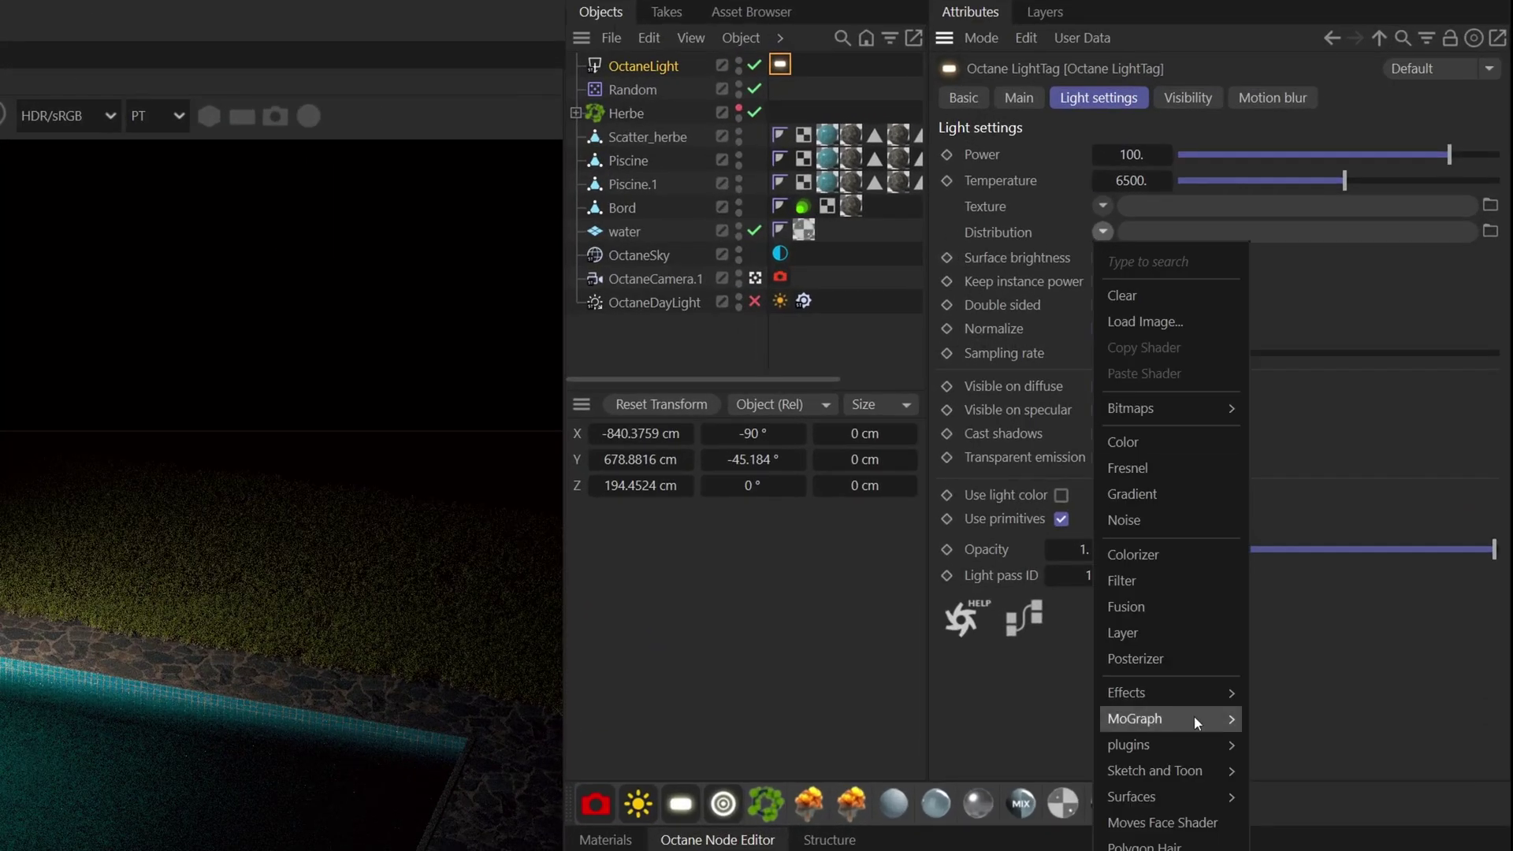
{"action": "mouse_move", "coordinate": [1192, 745]}
{"action": "mouse_move", "coordinate": [1289, 750]}
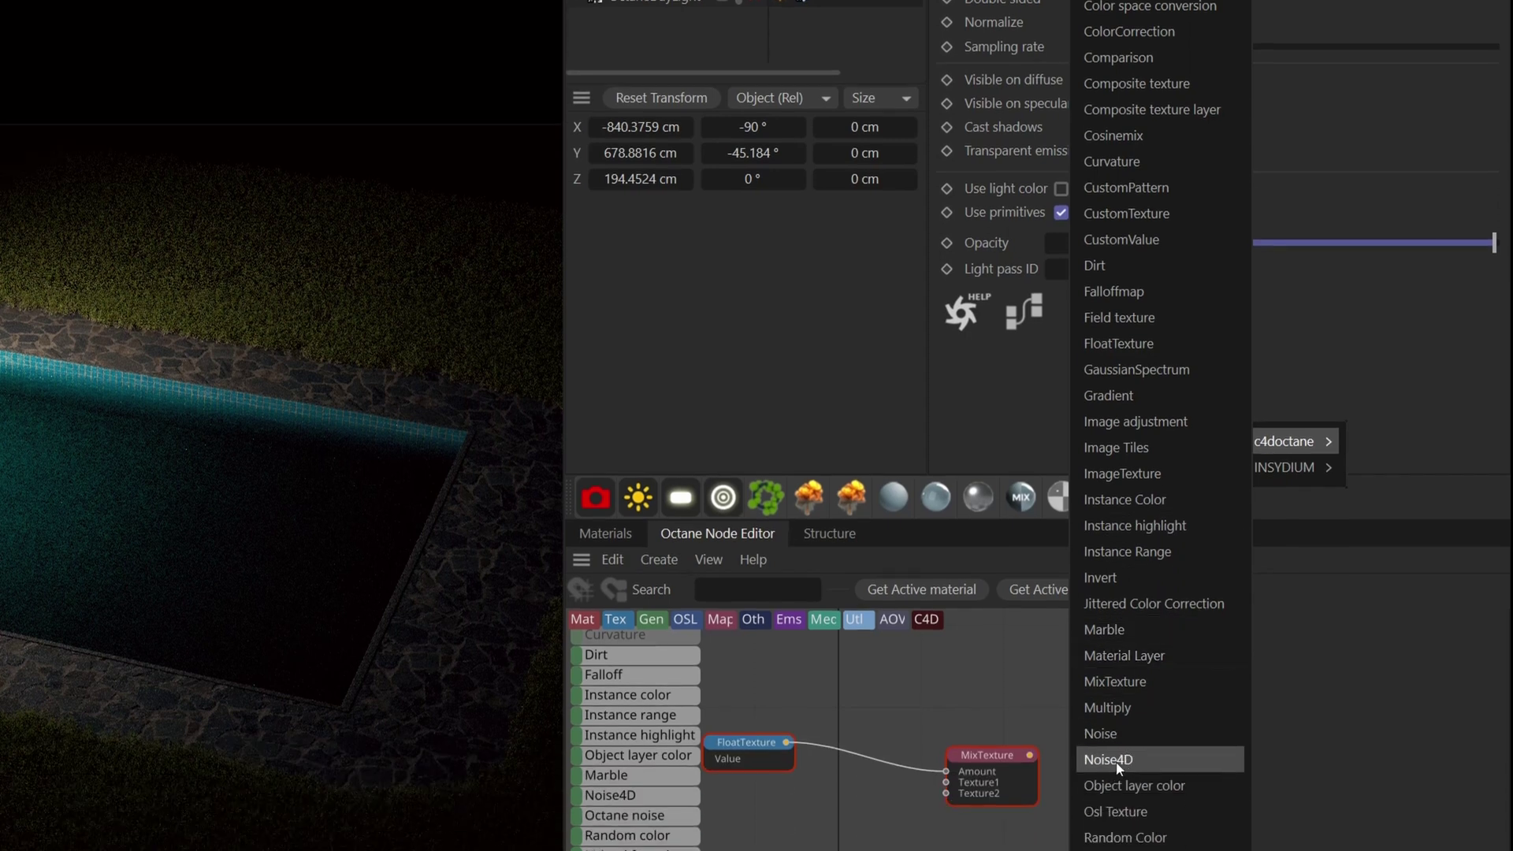
{"action": "left_click", "coordinate": [1108, 759]}
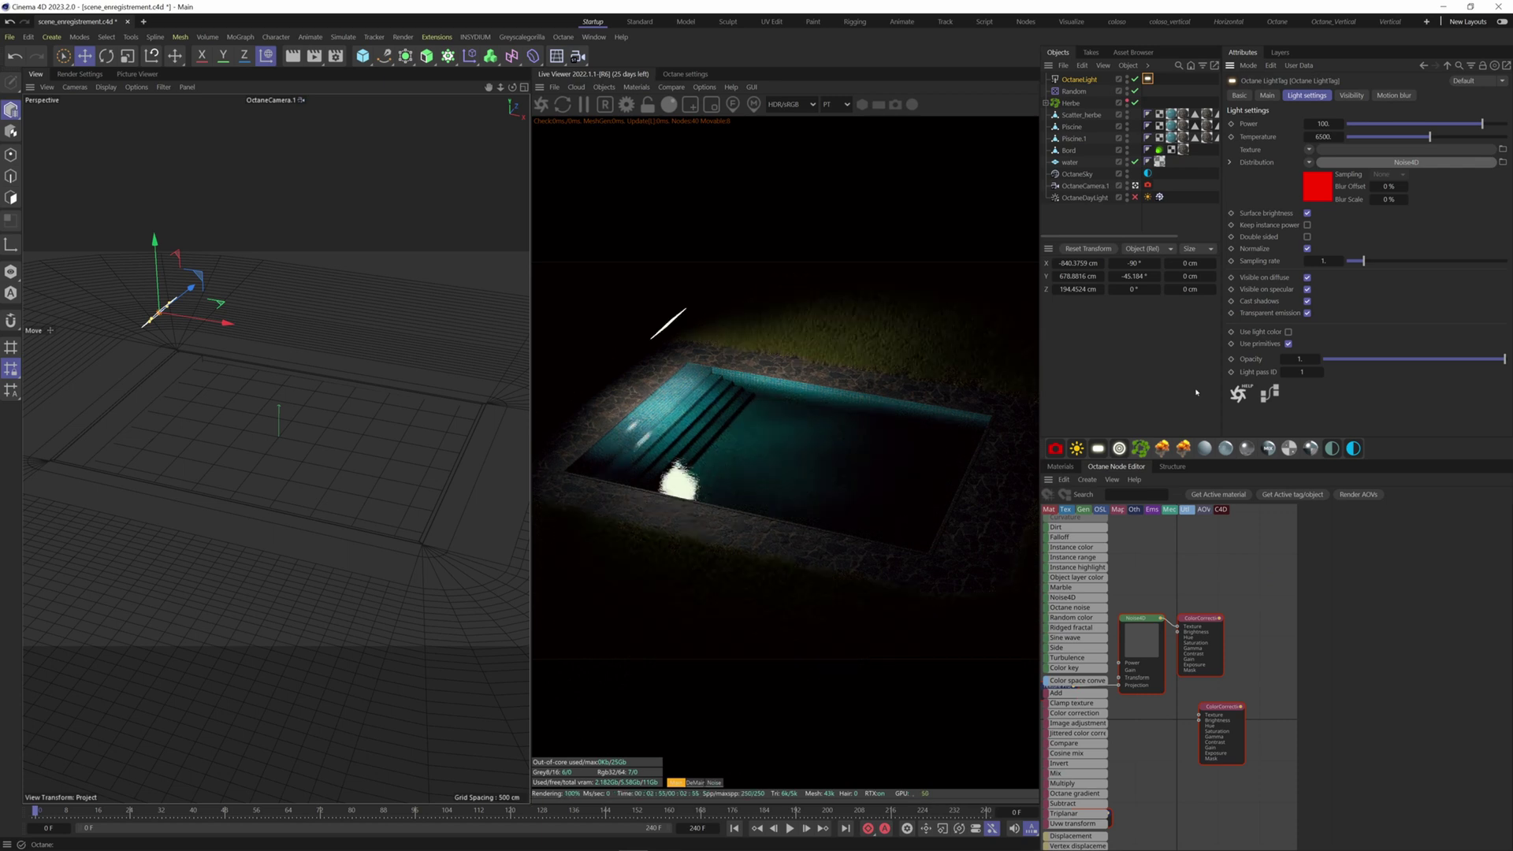
Step: Turn off Surface brightness and turn on Keep instance power for the area light
{"action": "left_click", "coordinate": [1071, 93]}
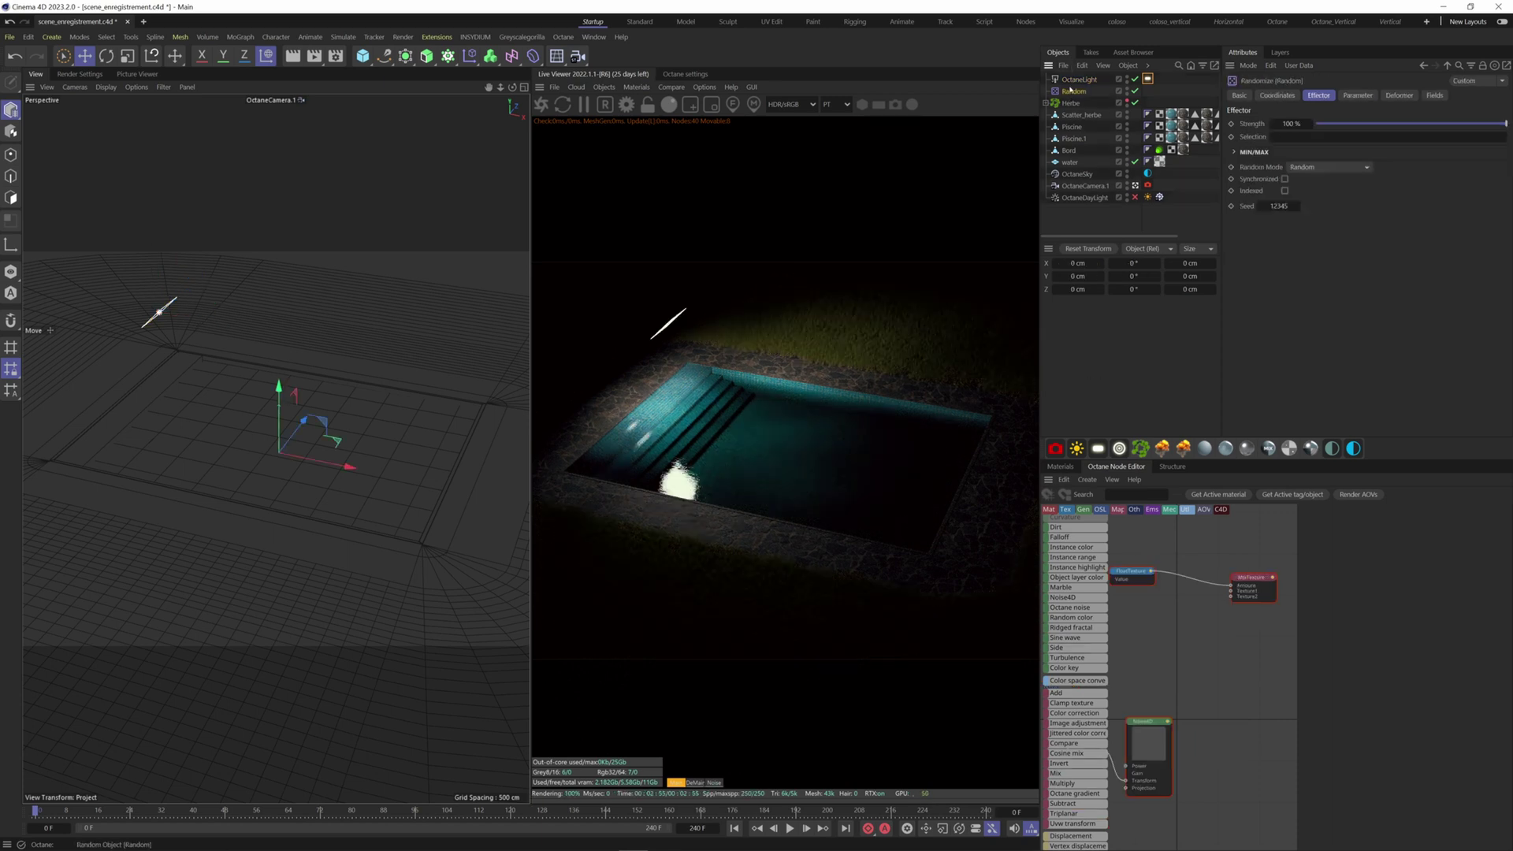
{"action": "left_click", "coordinate": [1077, 79]}
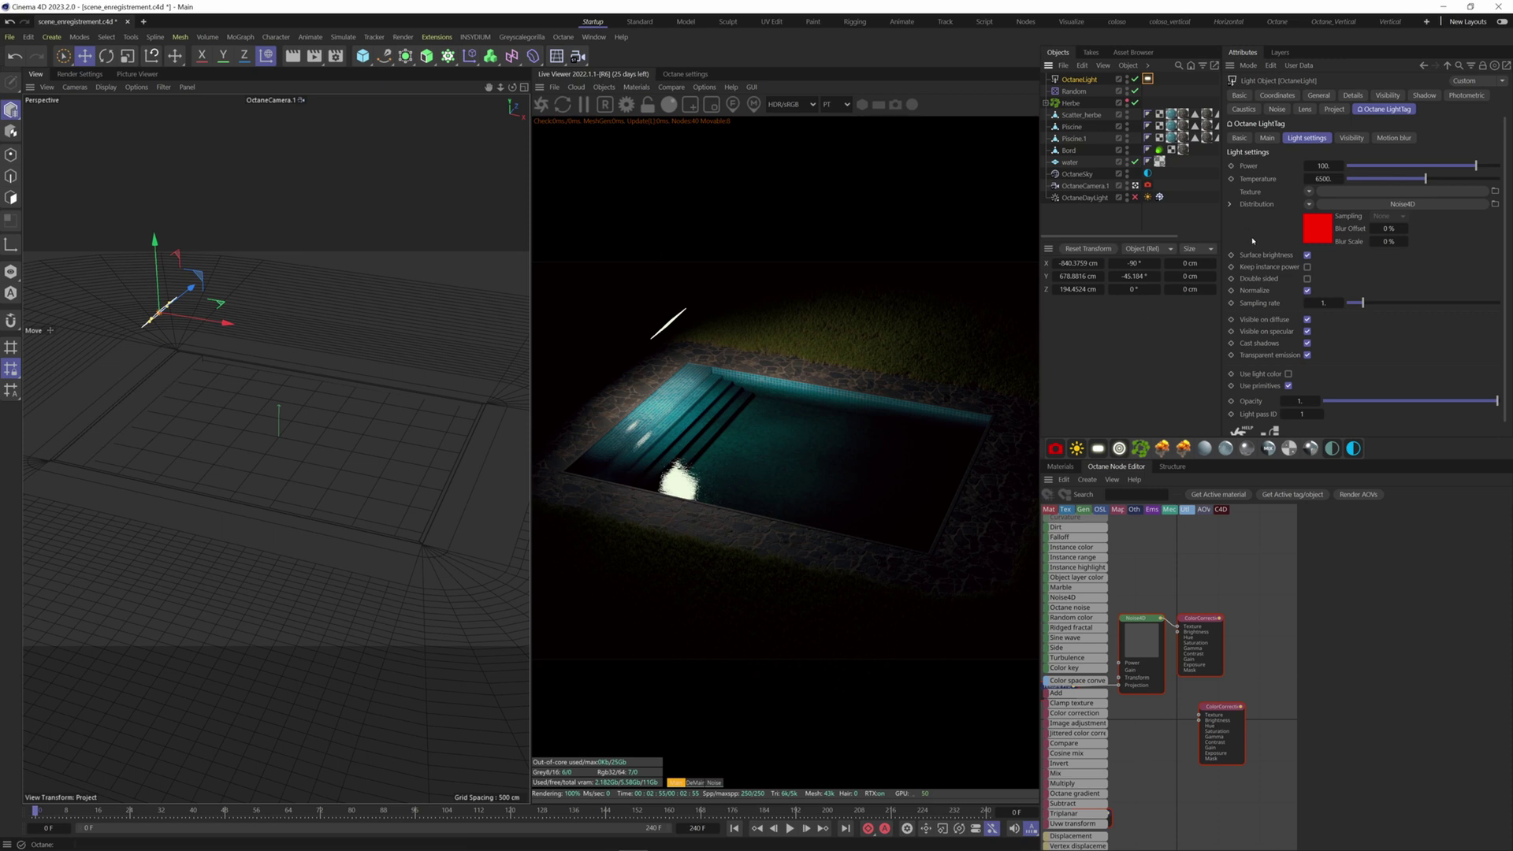
{"action": "left_click", "coordinate": [1306, 257]}
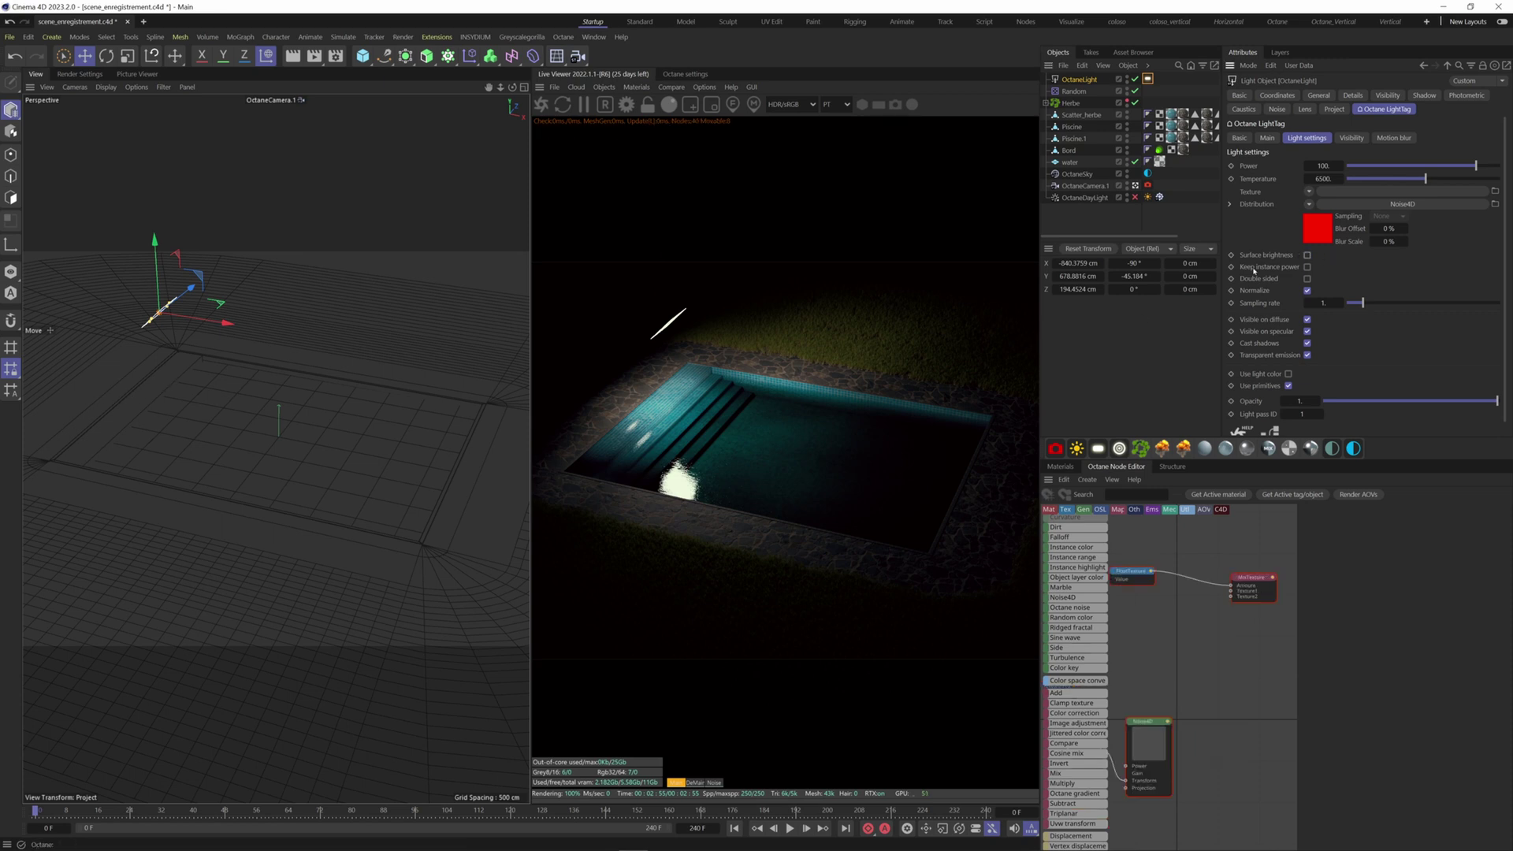
{"action": "left_click", "coordinate": [1307, 268]}
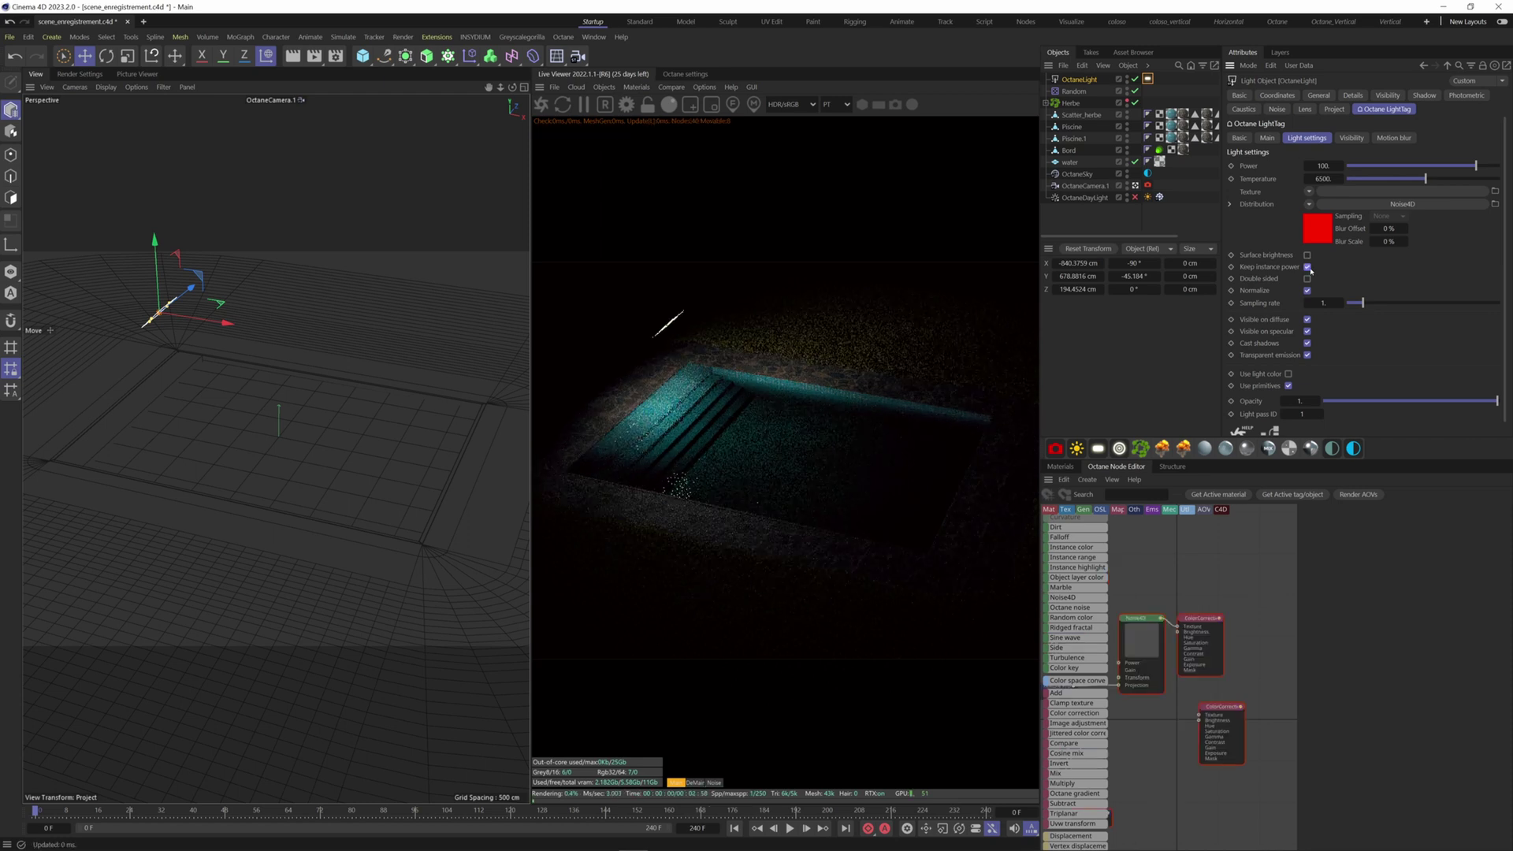
Step: Scale the area light down to a tiny emitter and set its power to 500
{"action": "key", "text": "t"}
{"action": "left_click_drag", "start_coordinate": [387, 311], "coordinate": [135, 412]}
{"action": "scroll", "coordinate": [136, 412], "scroll_direction": "up", "scroll_amount": 6}
{"action": "middle_click_drag", "start_coordinate": [175, 418], "coordinate": [188, 431], "text": "alt"}
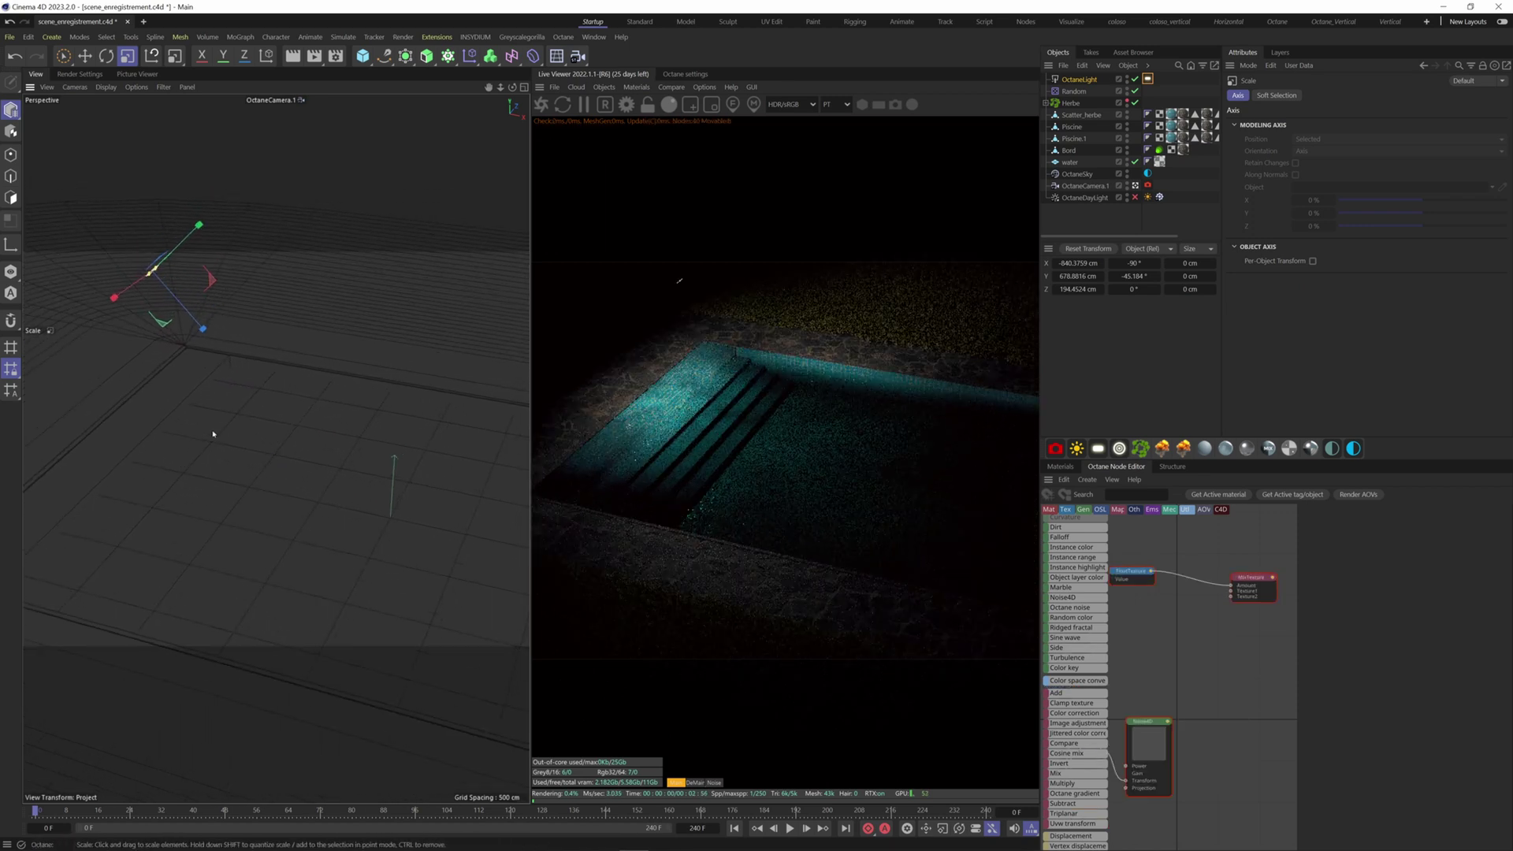
{"action": "left_click_drag", "start_coordinate": [188, 431], "coordinate": [222, 431], "text": "alt"}
{"action": "left_click_drag", "start_coordinate": [319, 325], "coordinate": [227, 346]}
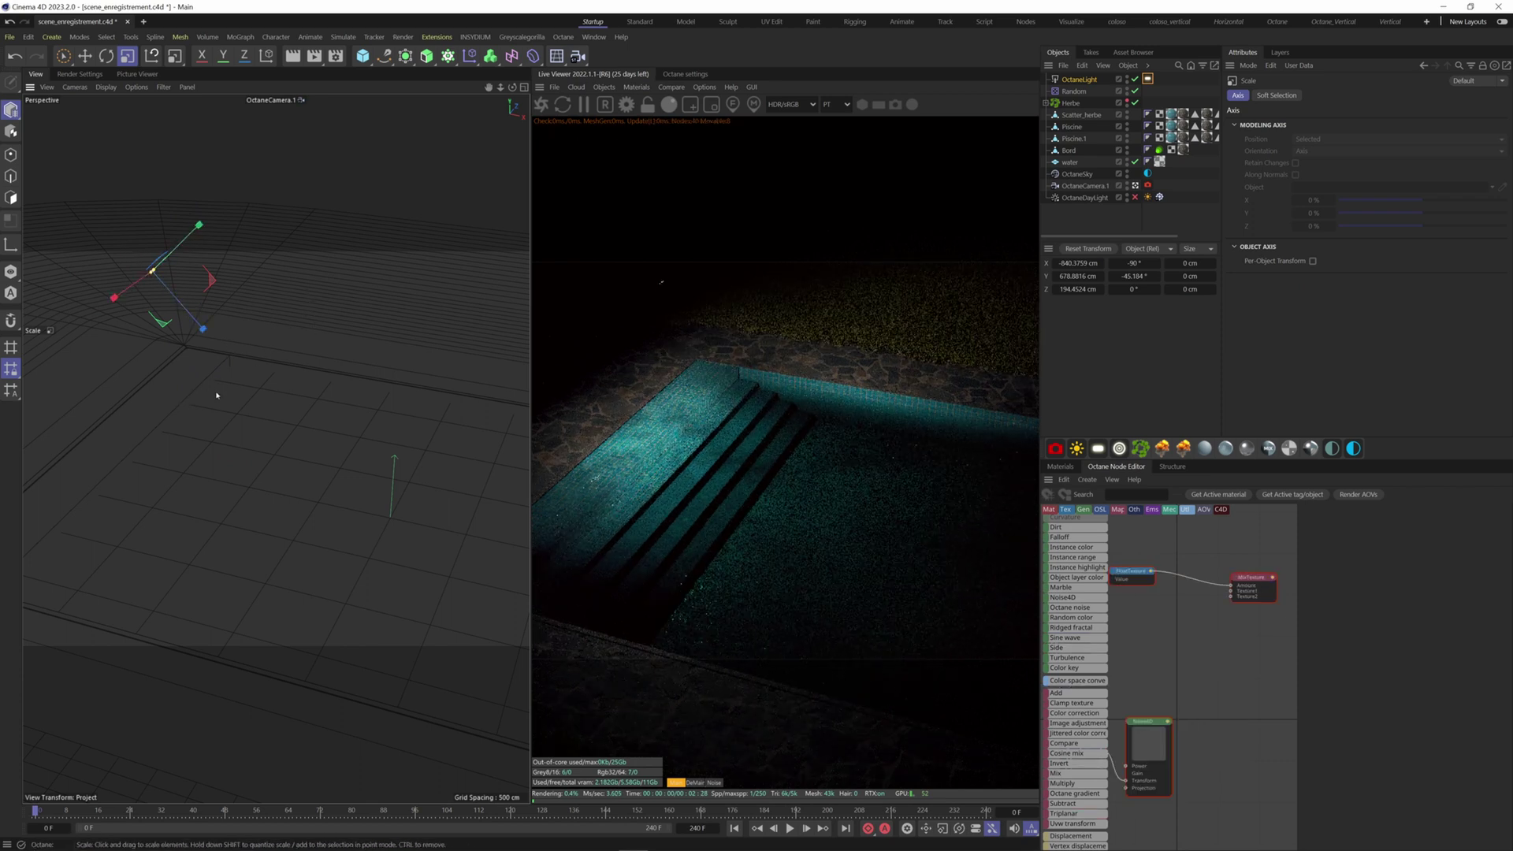
{"action": "left_click", "coordinate": [1147, 79]}
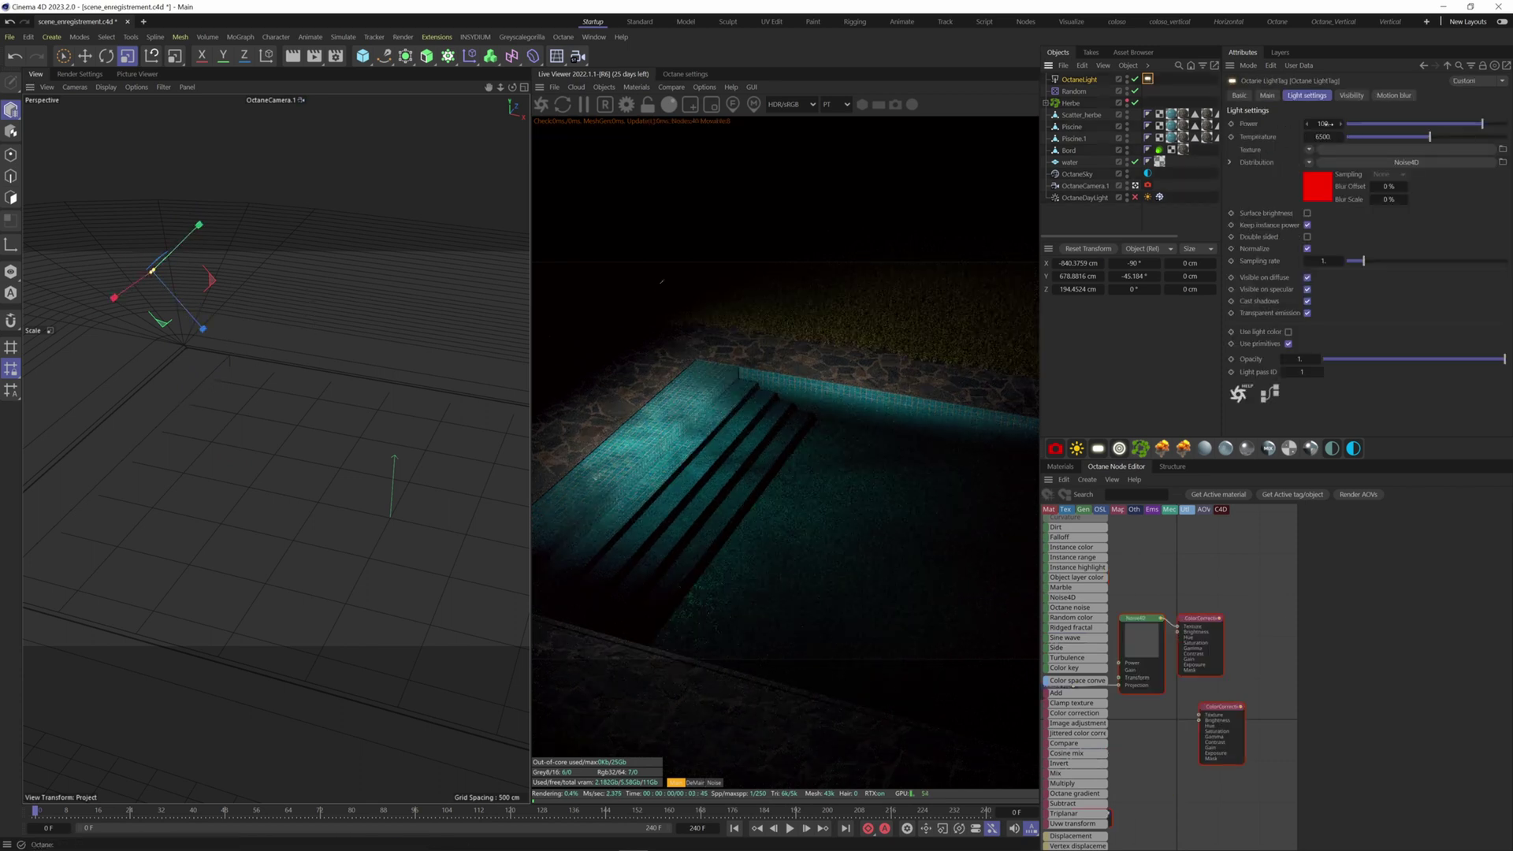
{"action": "left_click", "coordinate": [1324, 123]}
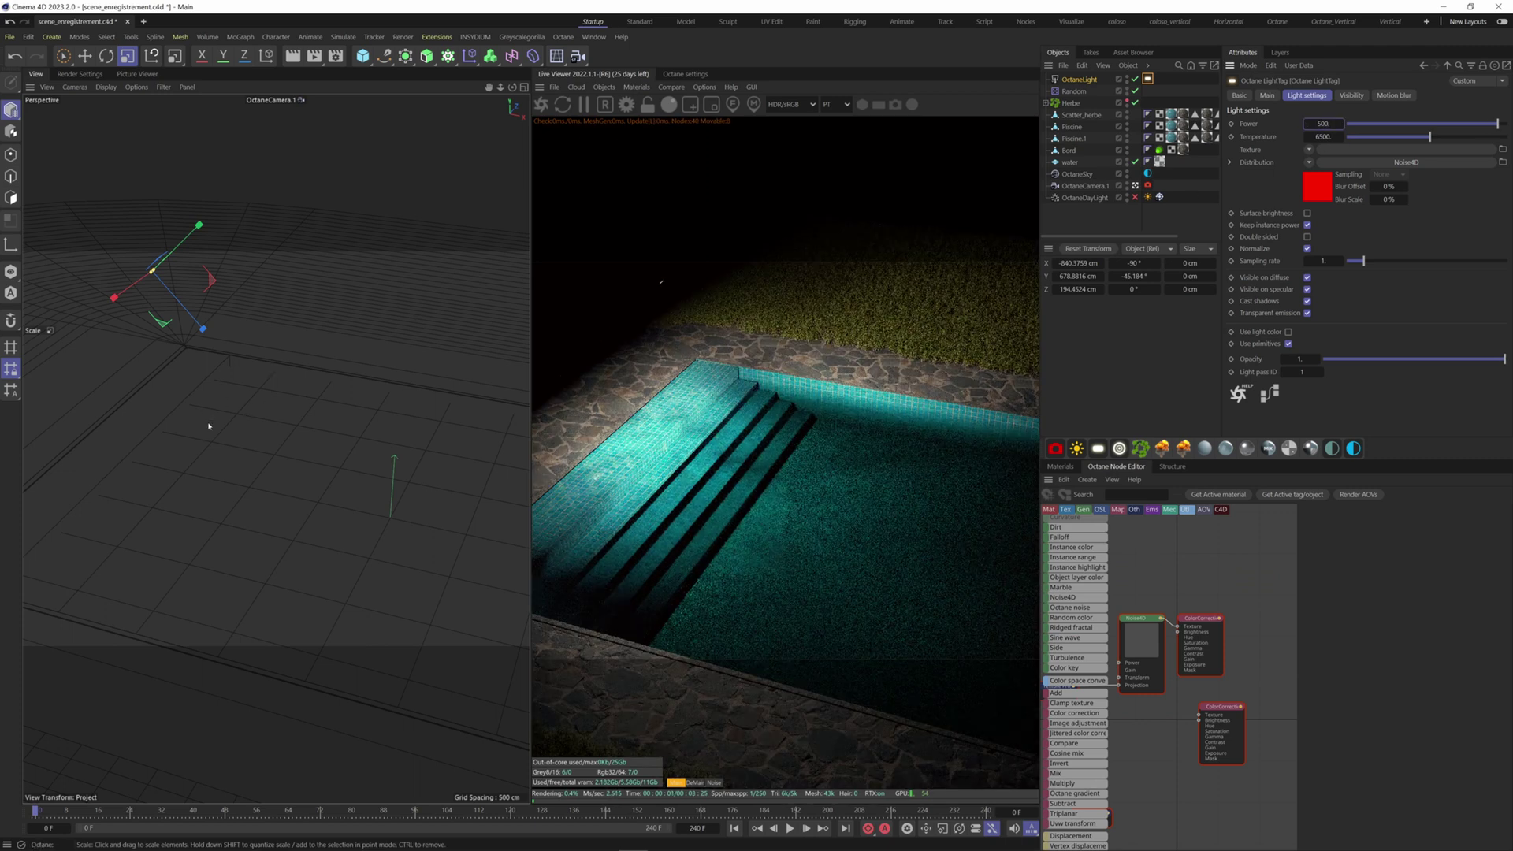
Step: Try enlarging the area light to compare its shadows, and shrink it back to a tiny emitter
{"action": "left_click_drag", "start_coordinate": [144, 505], "coordinate": [351, 505]}
{"action": "left_click_drag", "start_coordinate": [102, 516], "coordinate": [287, 517]}
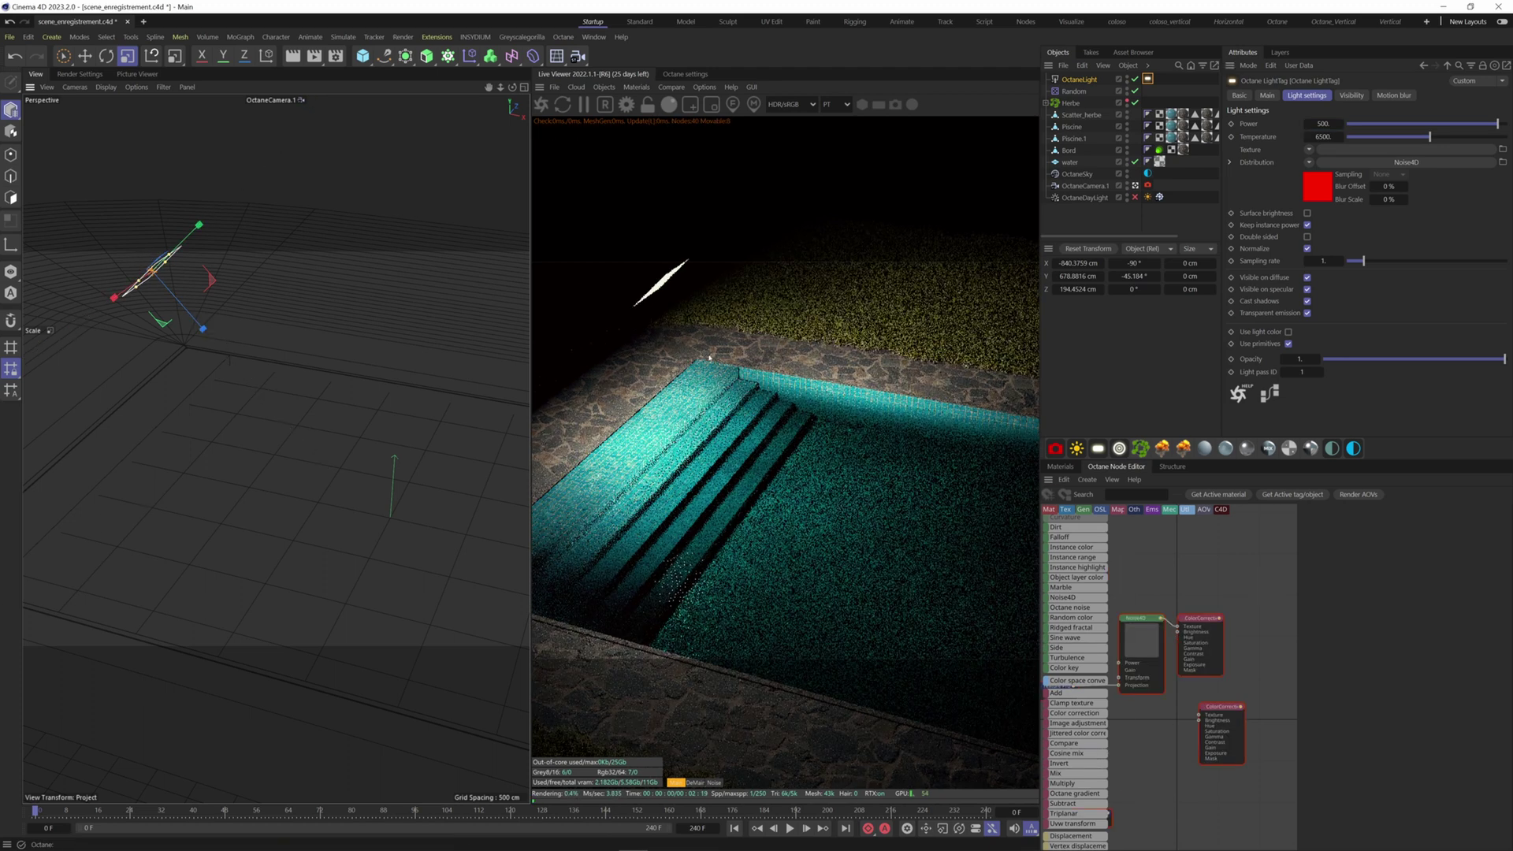
{"action": "left_click_drag", "start_coordinate": [305, 377], "coordinate": [193, 429]}
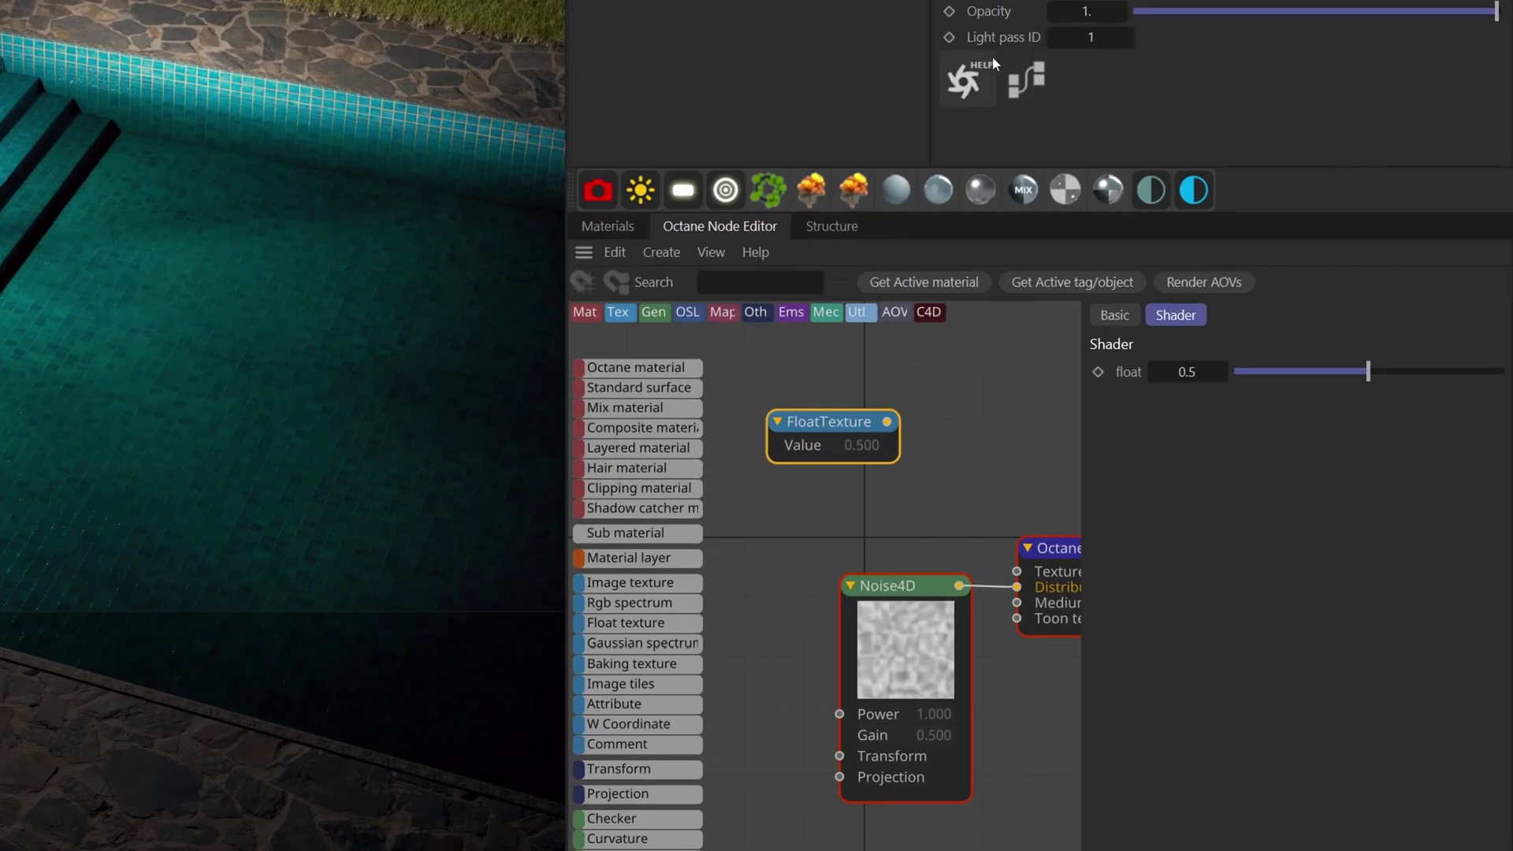
Step: Delete the unused FloatTexture node from the light's node graph and set the Noise4D noise type to Voronoi 1
{"action": "left_click", "coordinate": [1026, 78]}
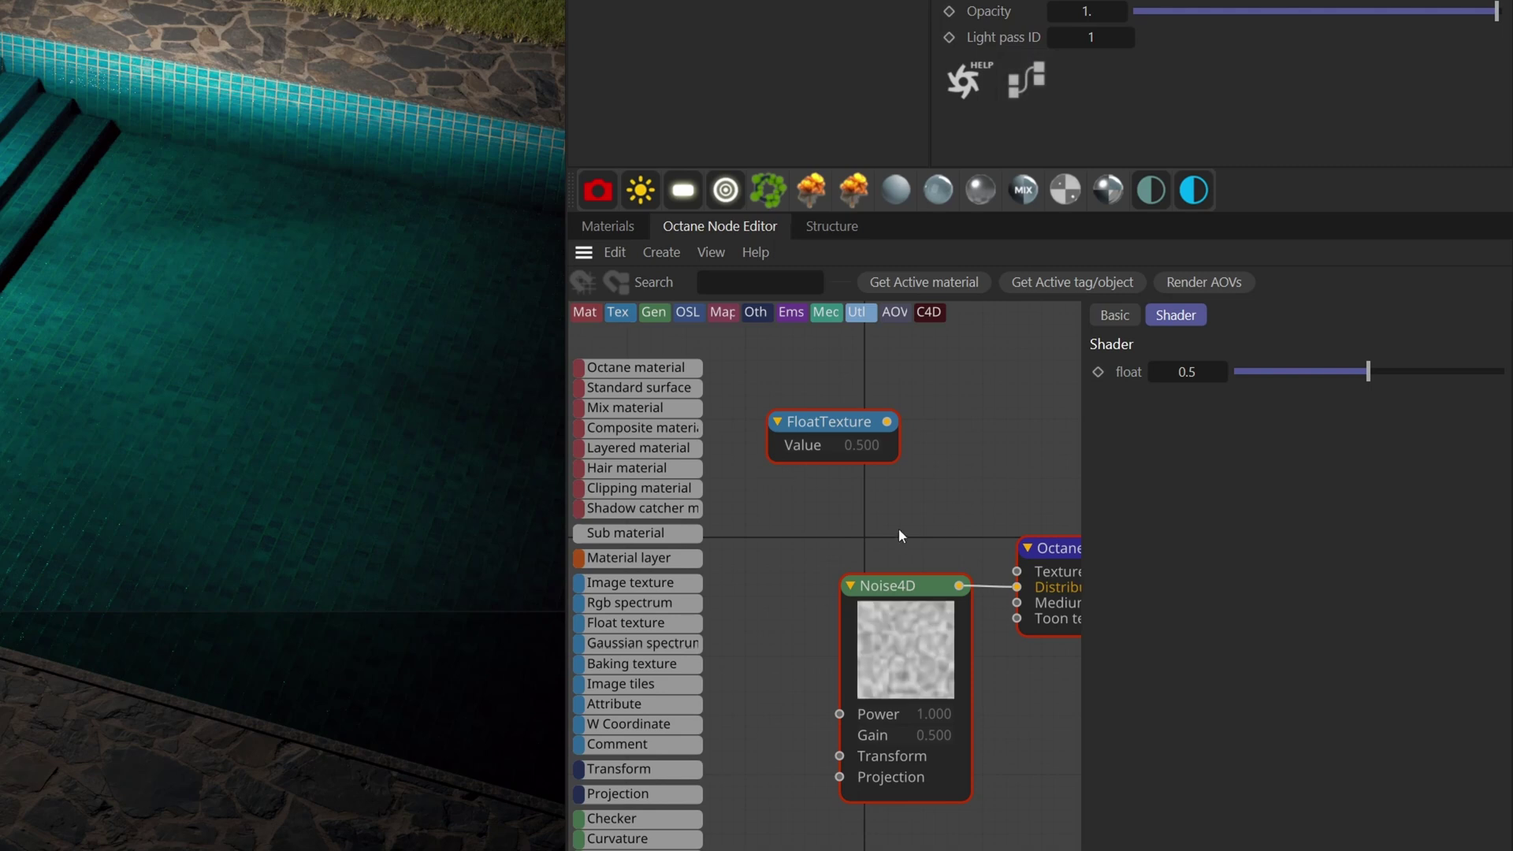
{"action": "key", "text": "Delete"}
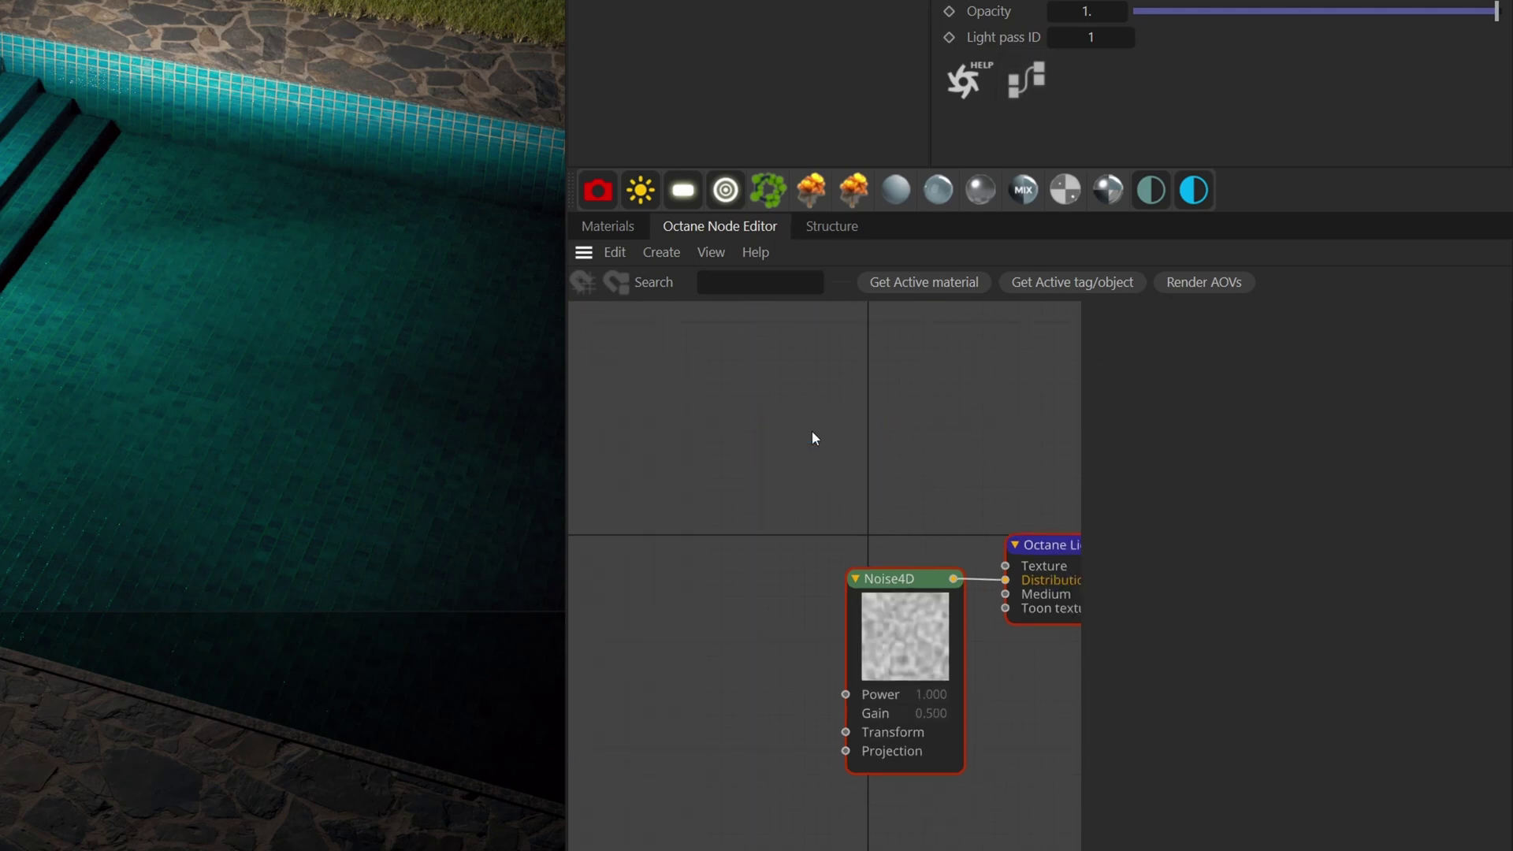
{"action": "left_click", "coordinate": [890, 599]}
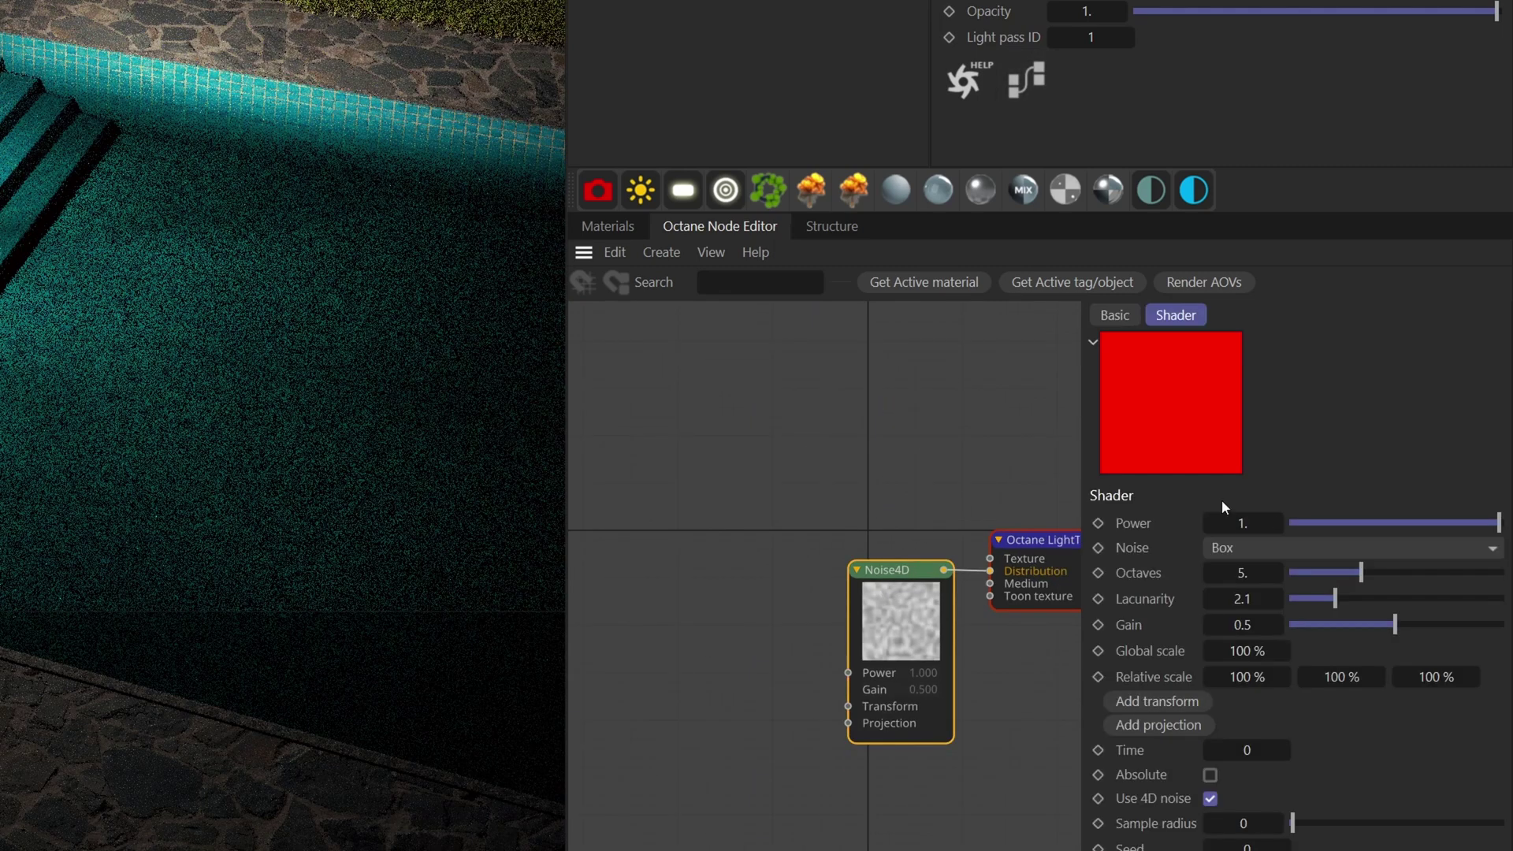
{"action": "left_click", "coordinate": [1233, 545]}
{"action": "left_click", "coordinate": [1264, 360]}
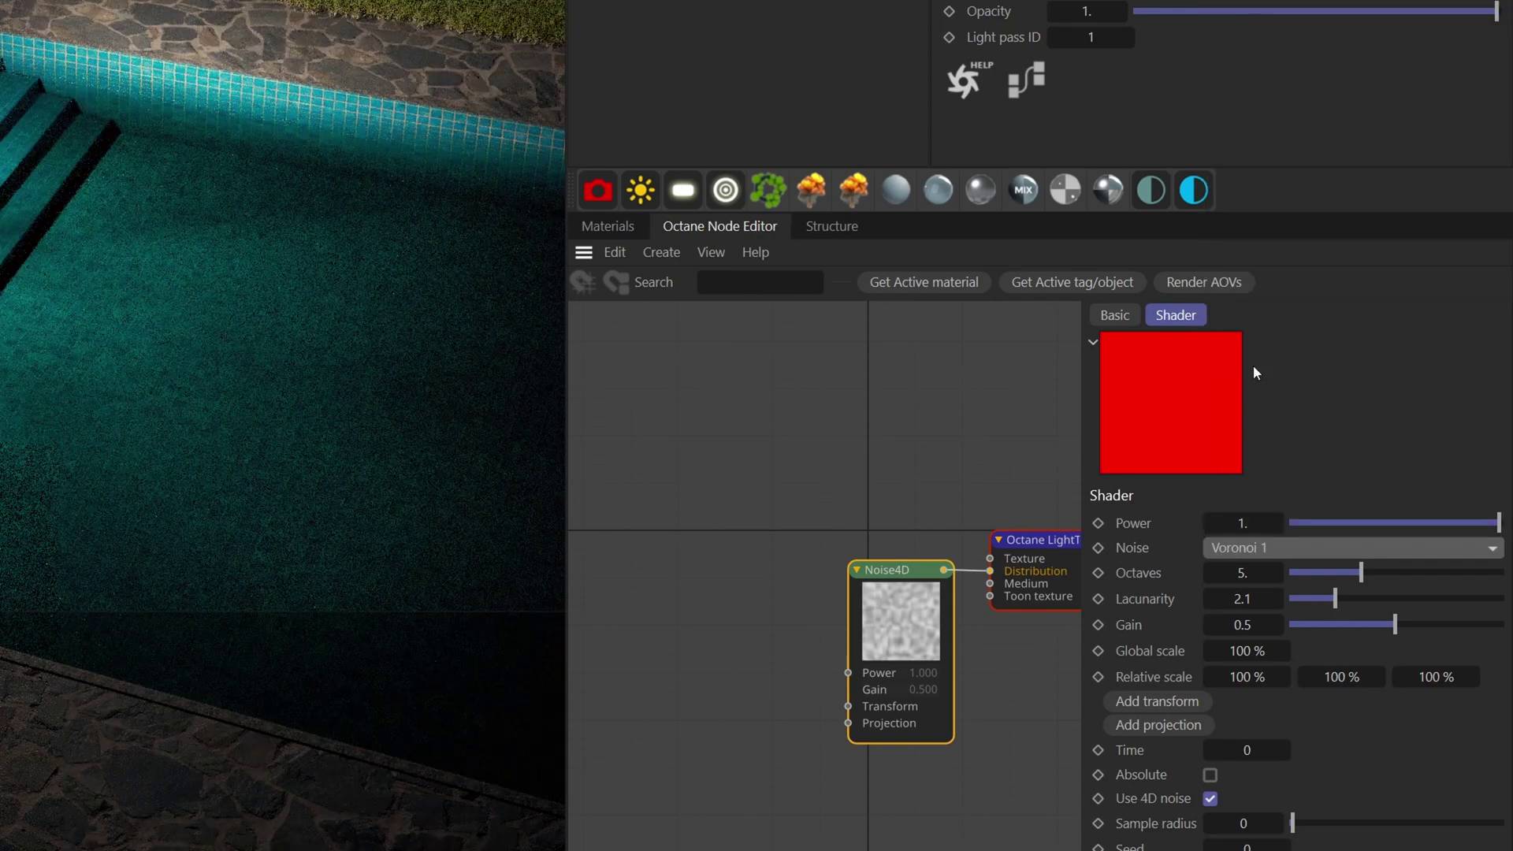
Step: Connect a Transform node to the Noise4D node and set its locked-aspect scale to 0.07
{"action": "left_click_drag", "start_coordinate": [849, 716], "coordinate": [758, 623]}
{"action": "left_click", "coordinate": [936, 602]}
{"action": "left_click_drag", "start_coordinate": [1432, 593], "coordinate": [1406, 592]}
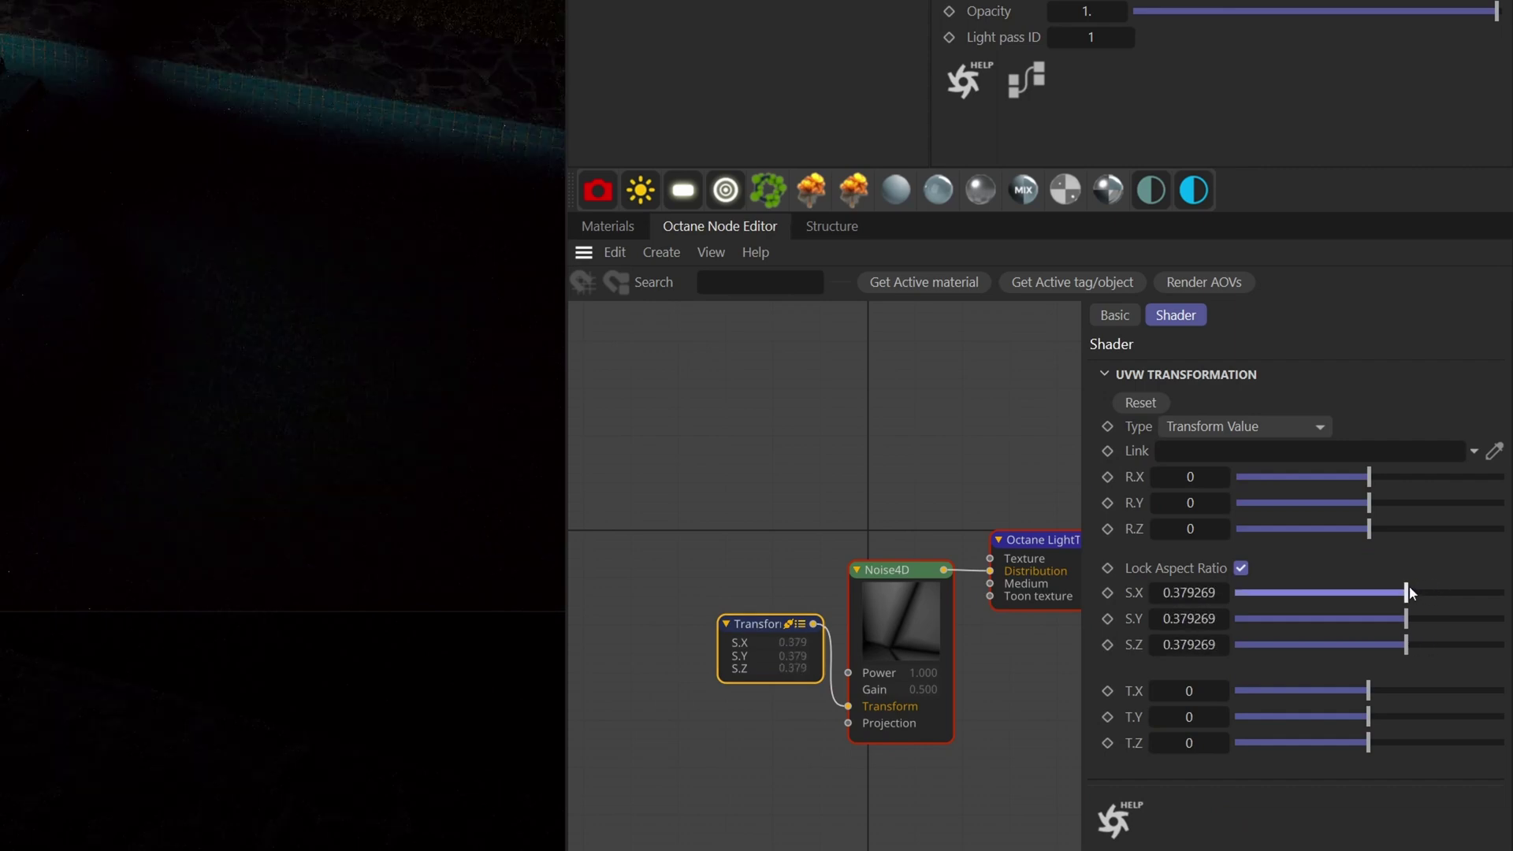
{"action": "left_click", "coordinate": [1190, 591]}
{"action": "type", "text": "0.07"}
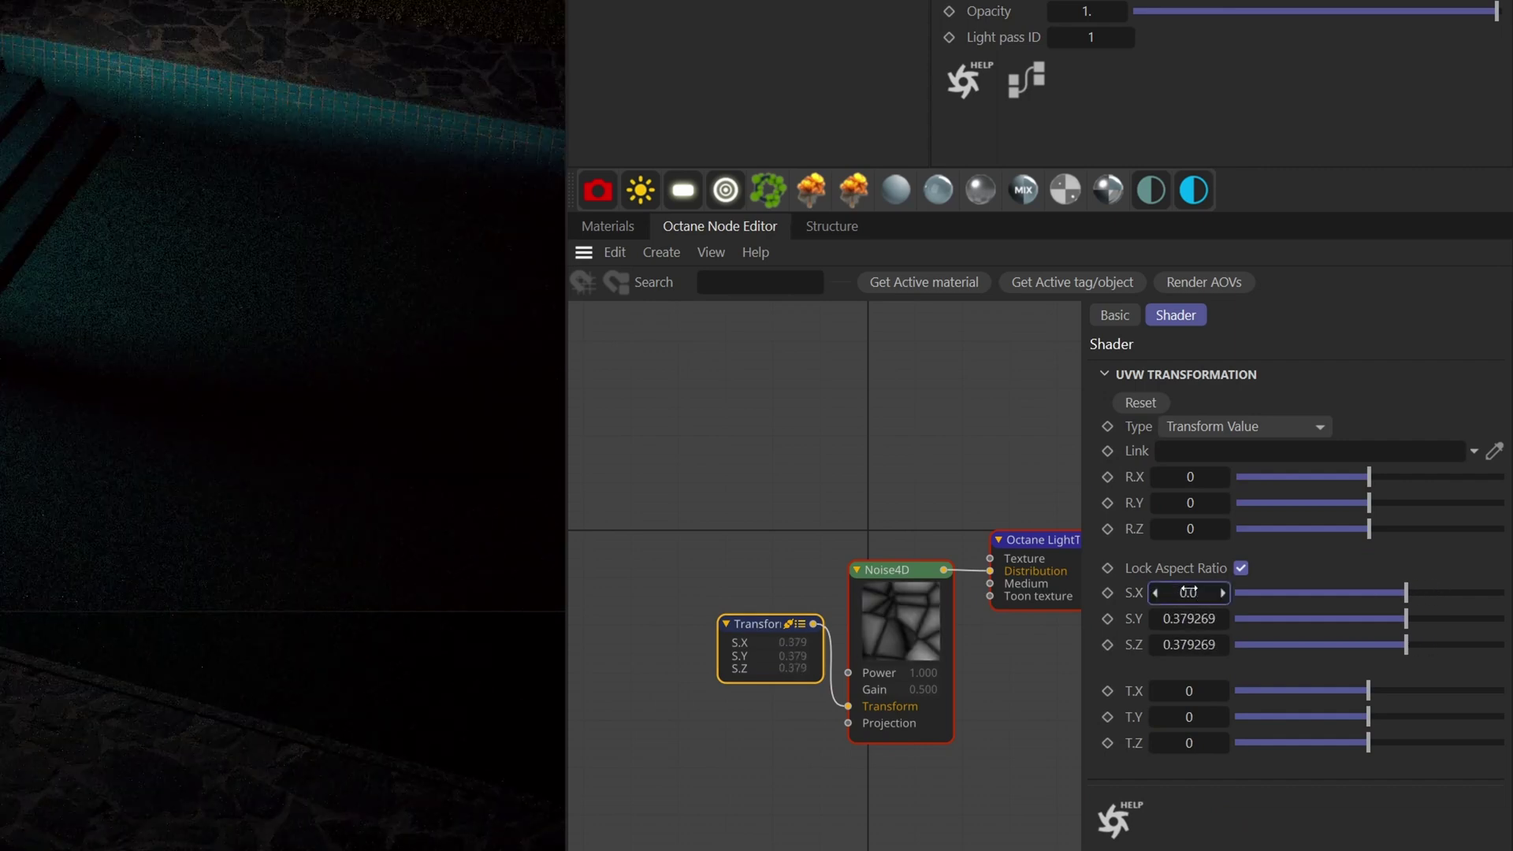
{"action": "key", "text": "Return"}
{"action": "left_click_drag", "start_coordinate": [756, 623], "coordinate": [739, 597]}
Step: Connect a Texture Projection node to the Noise4D node and set its projection to Box
{"action": "left_click_drag", "start_coordinate": [848, 722], "coordinate": [739, 714]}
{"action": "left_click", "coordinate": [879, 608]}
{"action": "left_click", "coordinate": [1271, 379]}
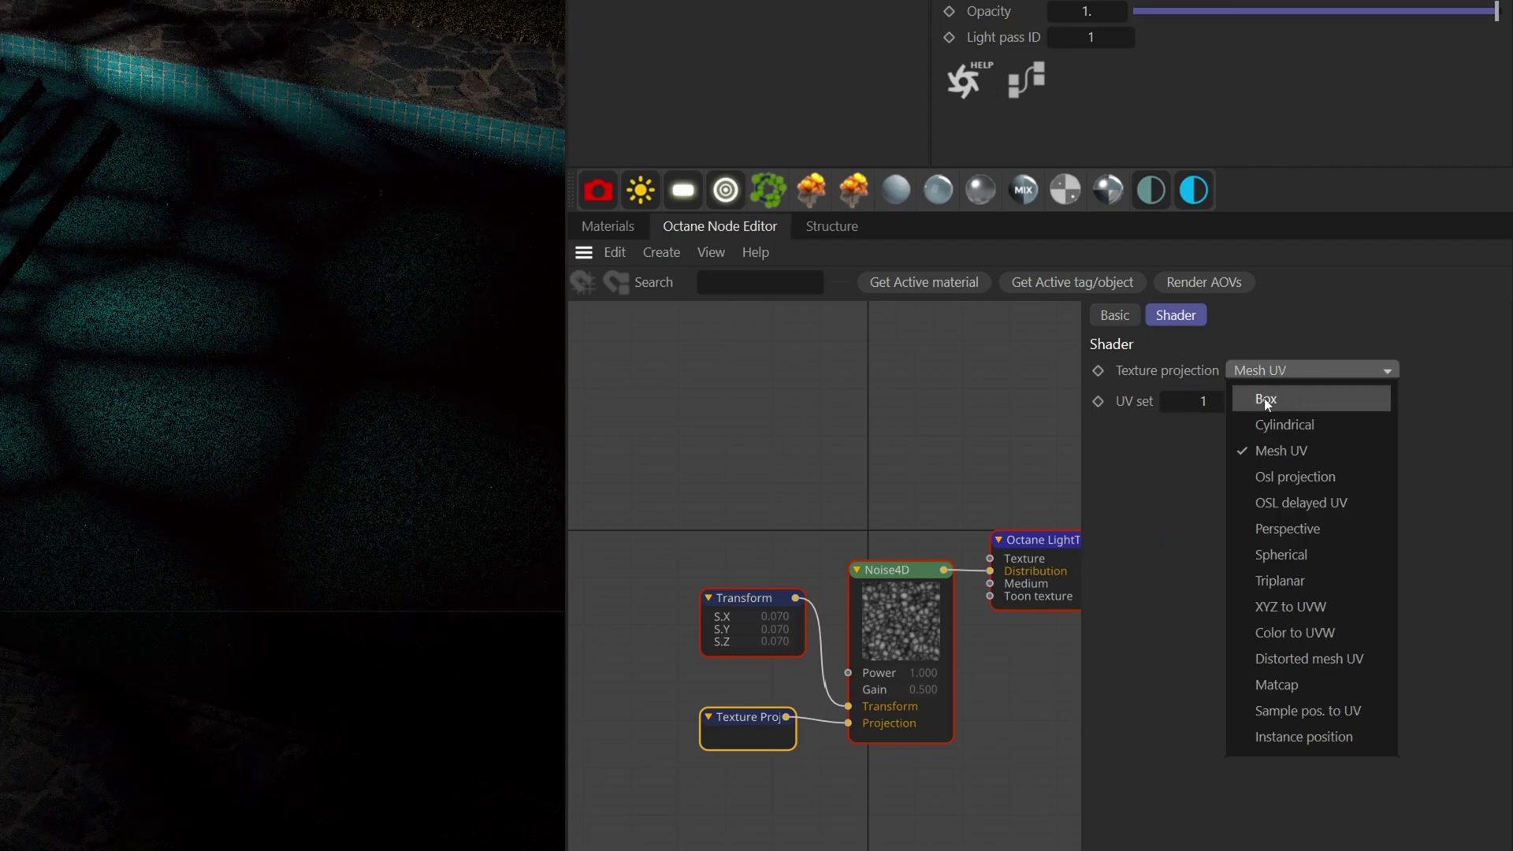
{"action": "left_click", "coordinate": [1264, 394]}
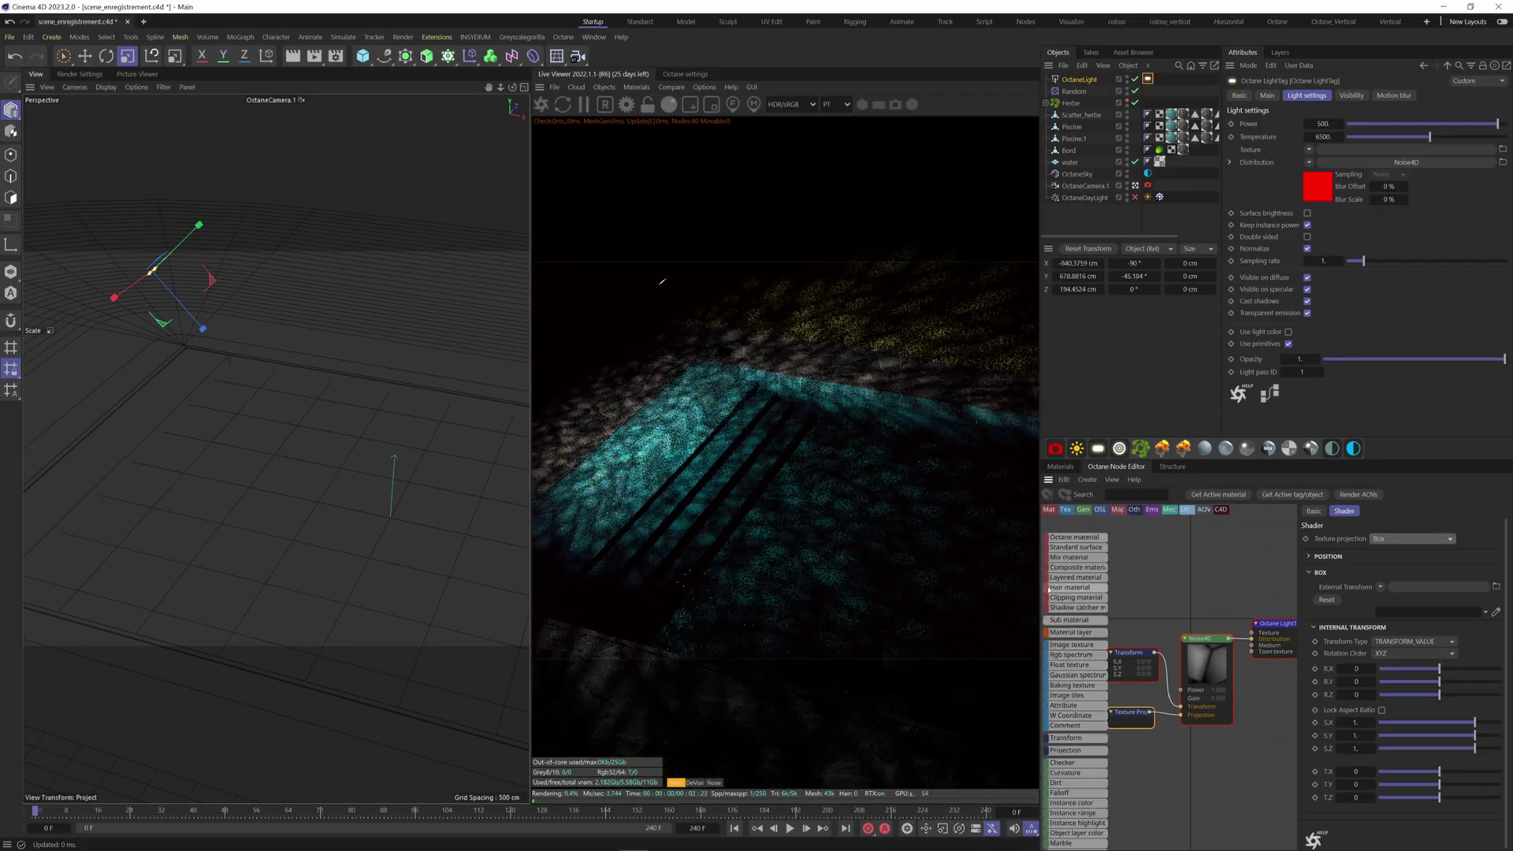
Step: Add a Mix texture node to the light's node graph, above the light node
{"action": "left_click", "coordinate": [1176, 592]}
{"action": "scroll", "coordinate": [1176, 592], "scroll_direction": "down", "scroll_amount": 1}
{"action": "mouse_move", "coordinate": [1084, 746]}
{"action": "scroll", "coordinate": [1083, 749], "scroll_direction": "down", "scroll_amount": 5}
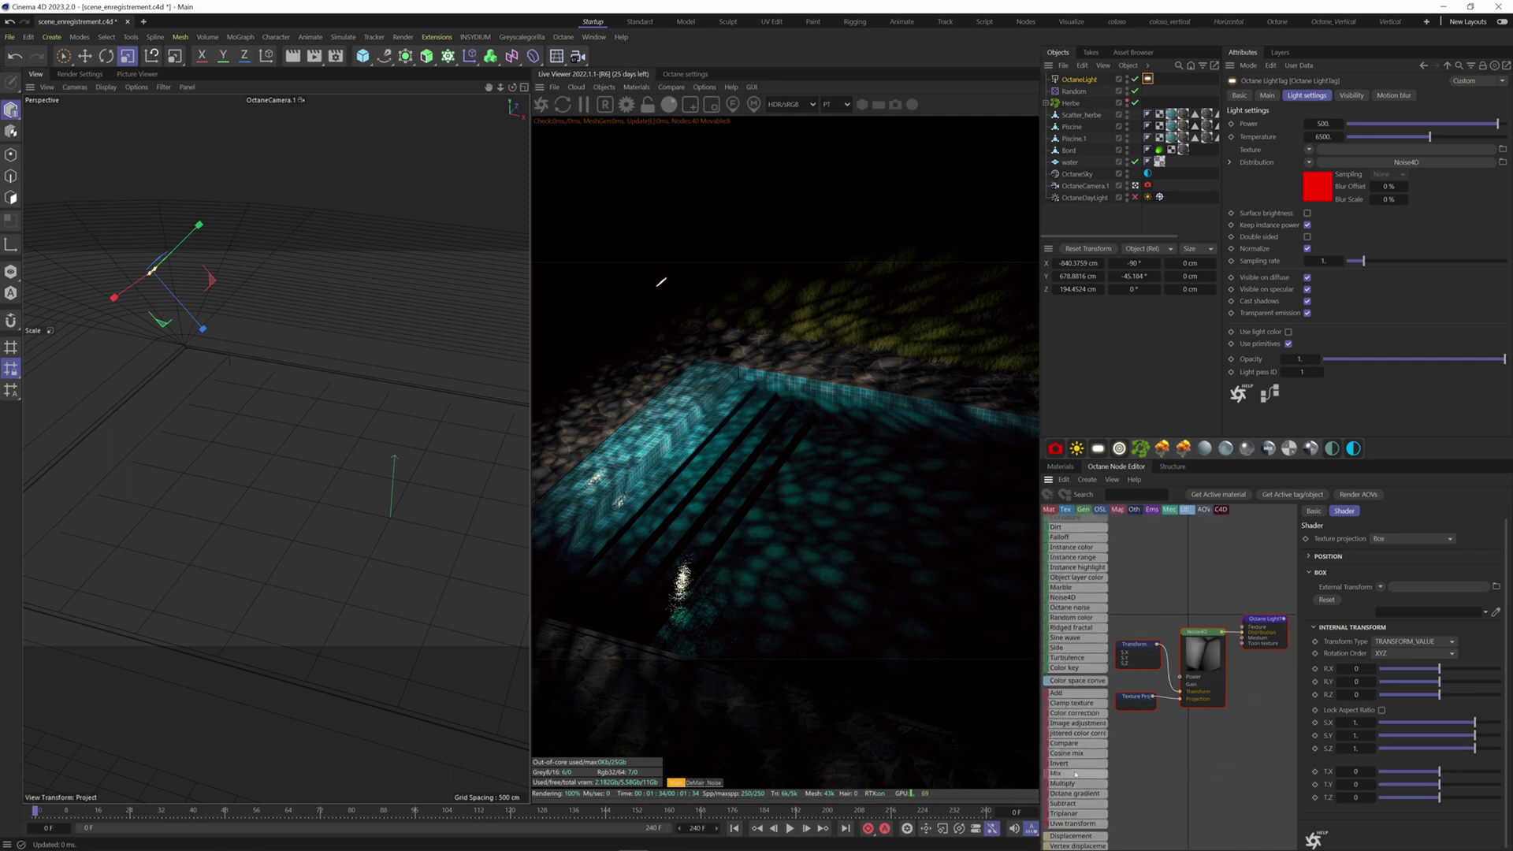
{"action": "left_click_drag", "start_coordinate": [1179, 561], "coordinate": [1180, 560]}
Step: Duplicate the Noise4D node, rearrange the original noise nodes, and connect both noises to the Mix texture's Texture1 and Texture2 inputs
{"action": "left_click", "coordinate": [1199, 640]}
{"action": "left_click_drag", "start_coordinate": [1199, 640], "coordinate": [1176, 556], "text": "ctrl"}
{"action": "left_click_drag", "start_coordinate": [1202, 653], "coordinate": [1121, 582]}
{"action": "left_click_drag", "start_coordinate": [1141, 646], "coordinate": [1073, 621]}
{"action": "left_click_drag", "start_coordinate": [1133, 698], "coordinate": [1067, 677]}
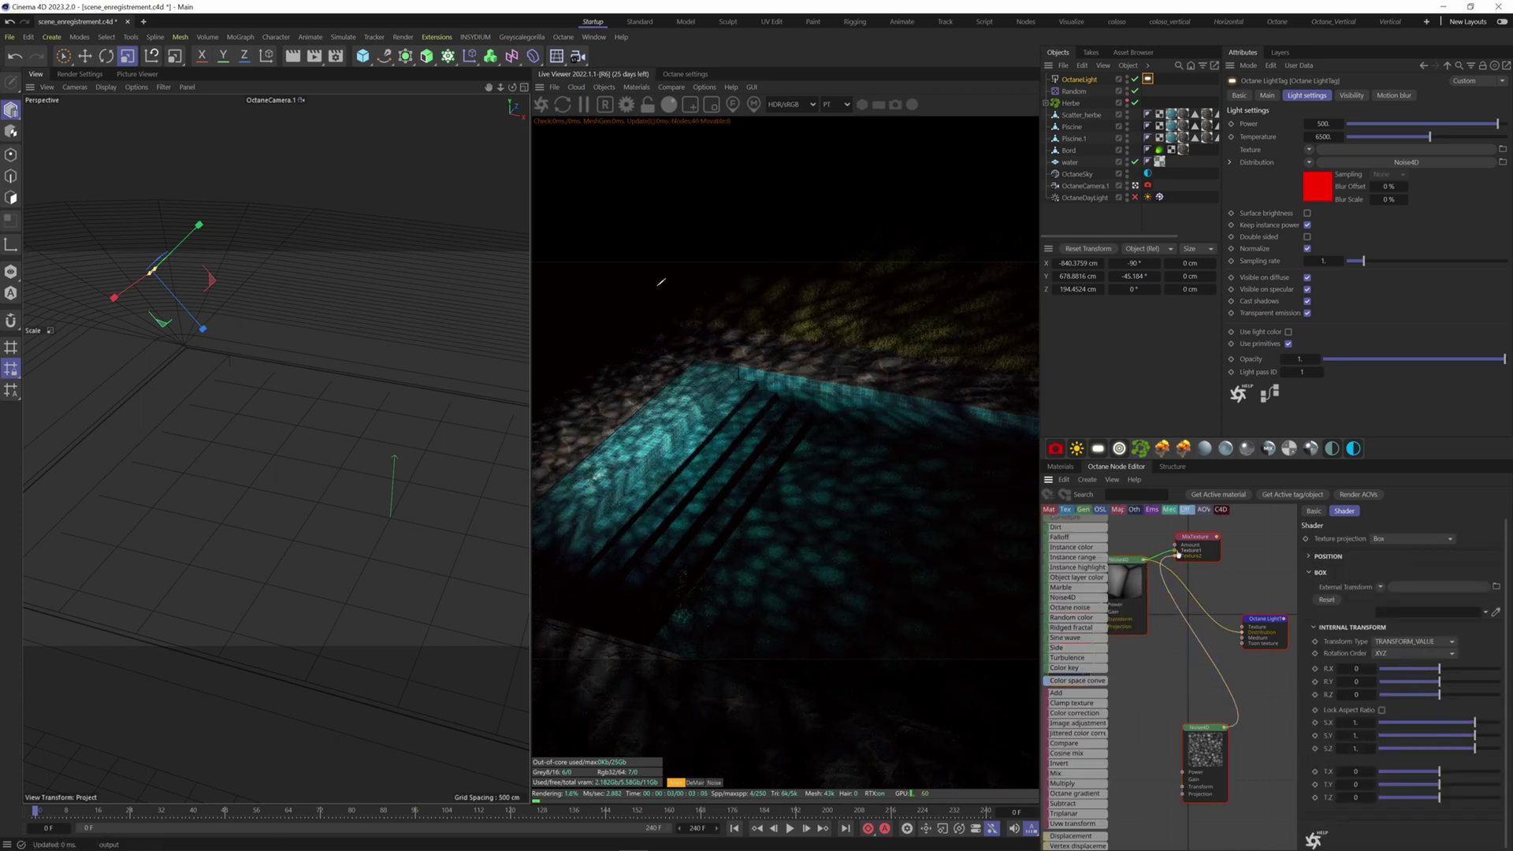
Step: Add a Float texture node and connect it to the Mix texture's Amount input
{"action": "mouse_move", "coordinate": [1056, 623]}
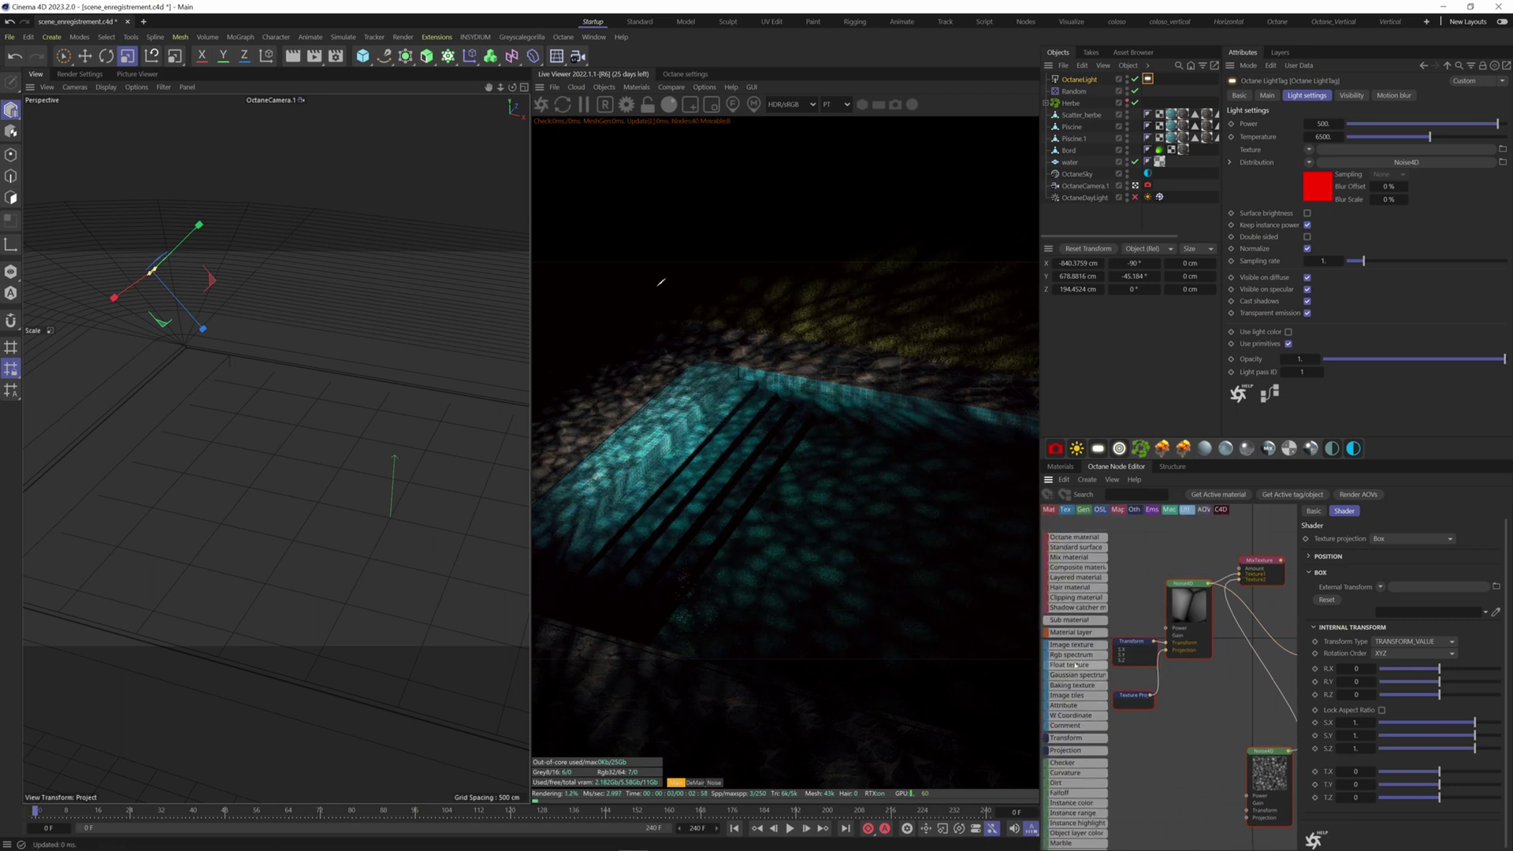
{"action": "left_click", "coordinate": [1180, 536]}
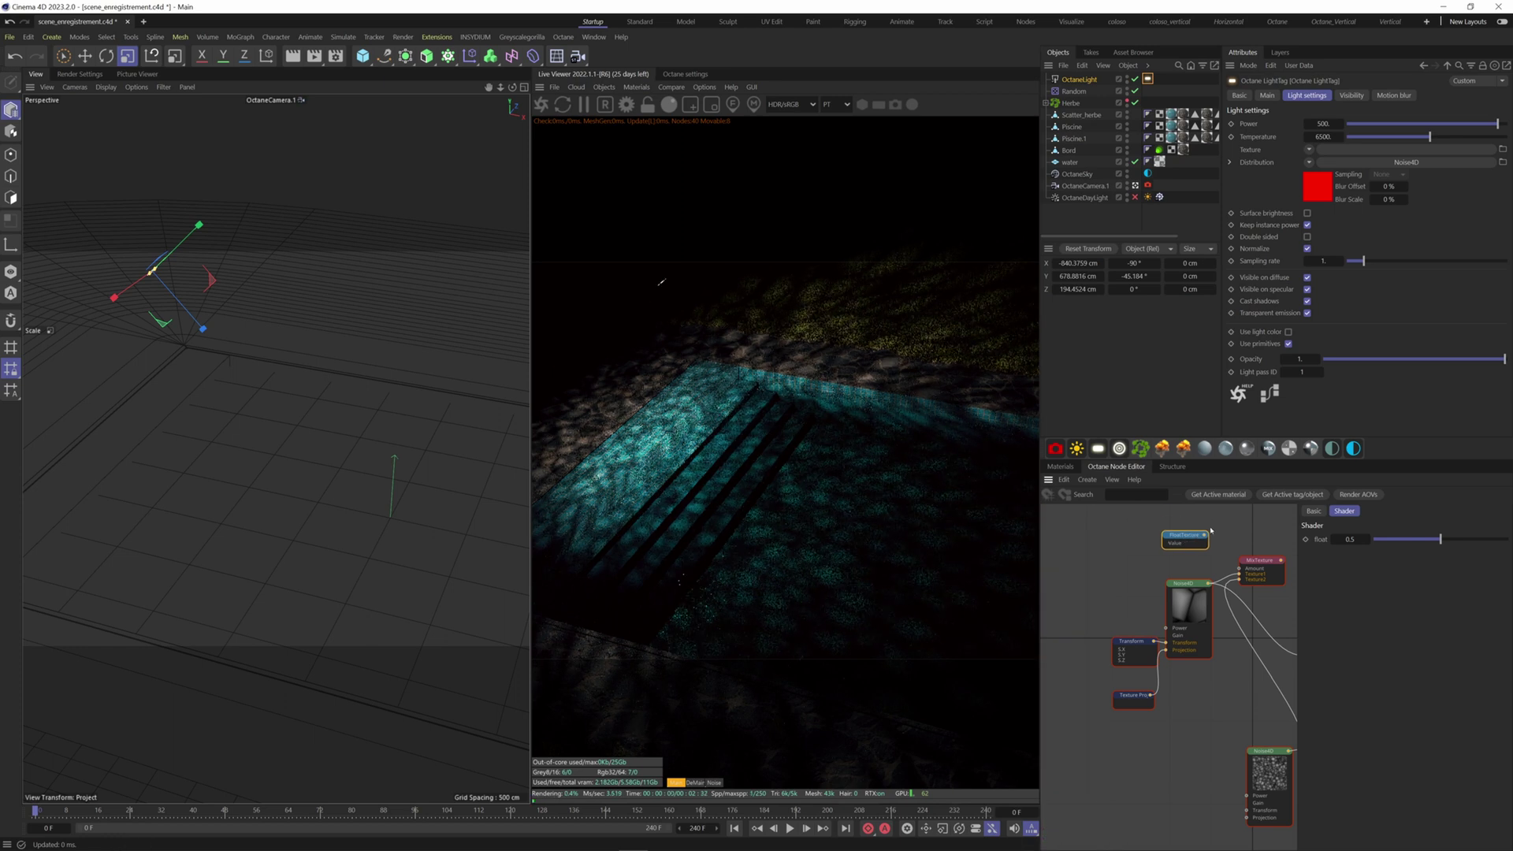
{"action": "left_click_drag", "start_coordinate": [1205, 537], "coordinate": [1239, 565]}
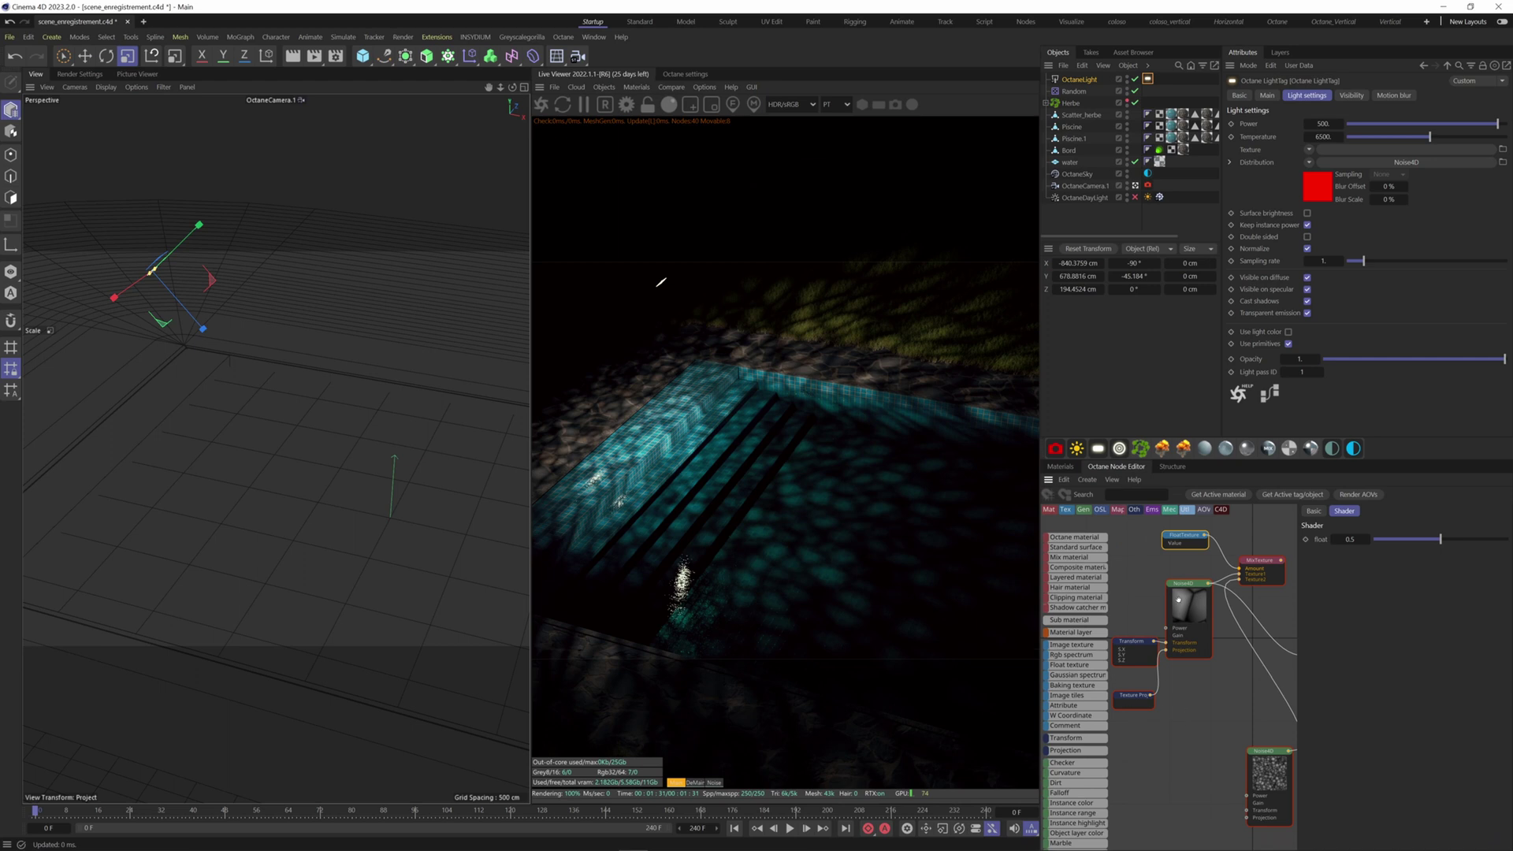
Step: Connect a Transform node to the duplicated Noise4D node and set its scale to 0.01
{"action": "middle_click_drag", "start_coordinate": [1220, 754], "coordinate": [1182, 679]}
{"action": "left_click", "coordinate": [1218, 674]}
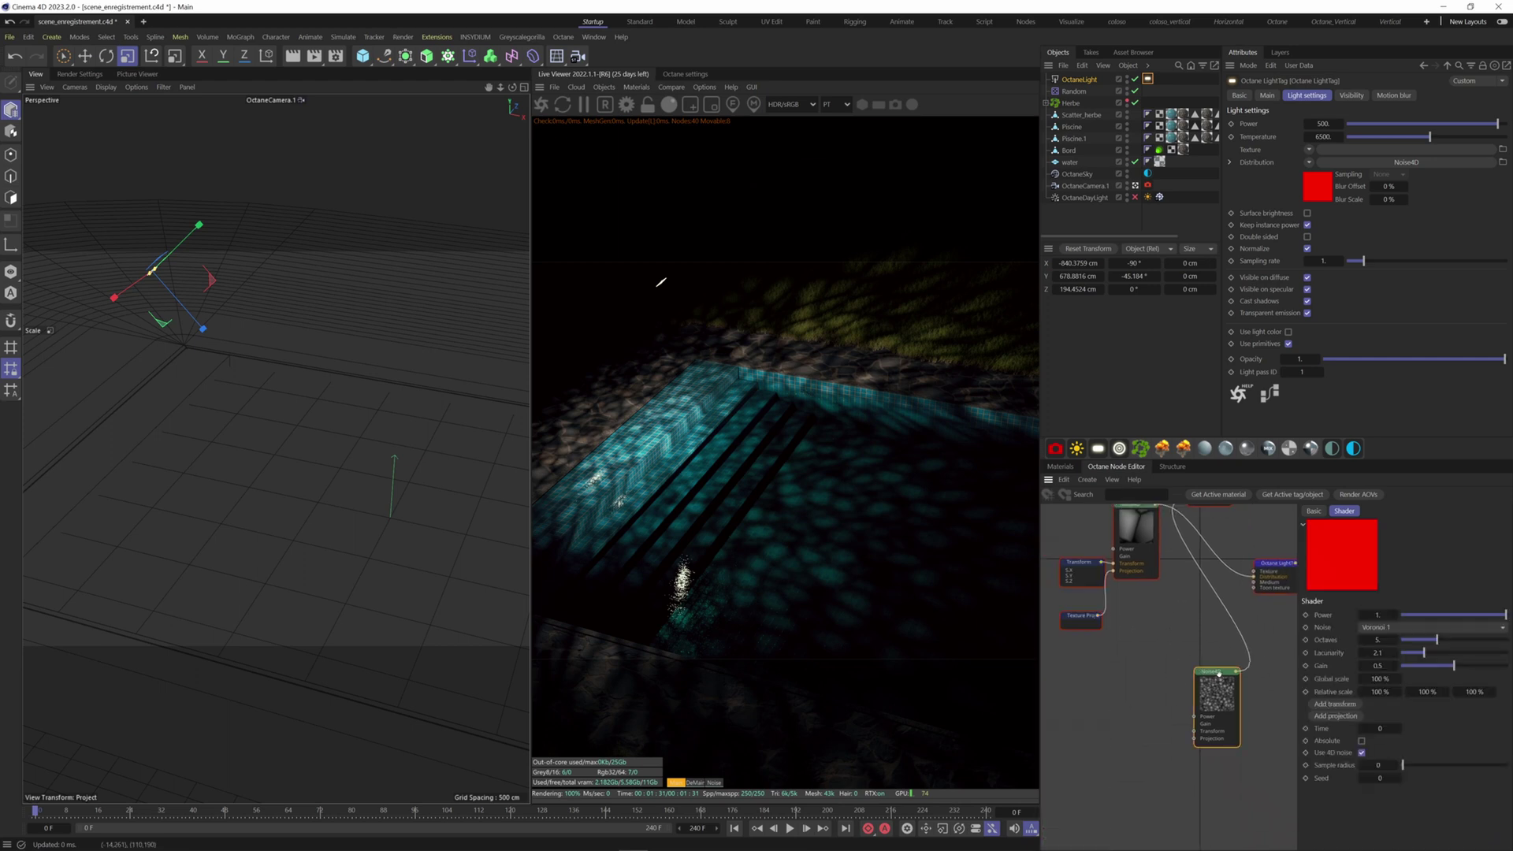
{"action": "left_click_drag", "start_coordinate": [1193, 735], "coordinate": [1150, 696]}
{"action": "left_click", "coordinate": [1230, 659]}
{"action": "left_click_drag", "start_coordinate": [1471, 651], "coordinate": [1447, 651]}
{"action": "double_click", "coordinate": [1348, 651]}
{"action": "type", "text": "0.01"}
{"action": "key", "text": "Return"}
Step: Connect a Texture Projection node to the duplicated Noise4D node and set its projection to Box
{"action": "mouse_move", "coordinate": [1185, 731]}
{"action": "left_click_drag", "start_coordinate": [1193, 738], "coordinate": [1168, 743]}
{"action": "left_click", "coordinate": [1248, 657]}
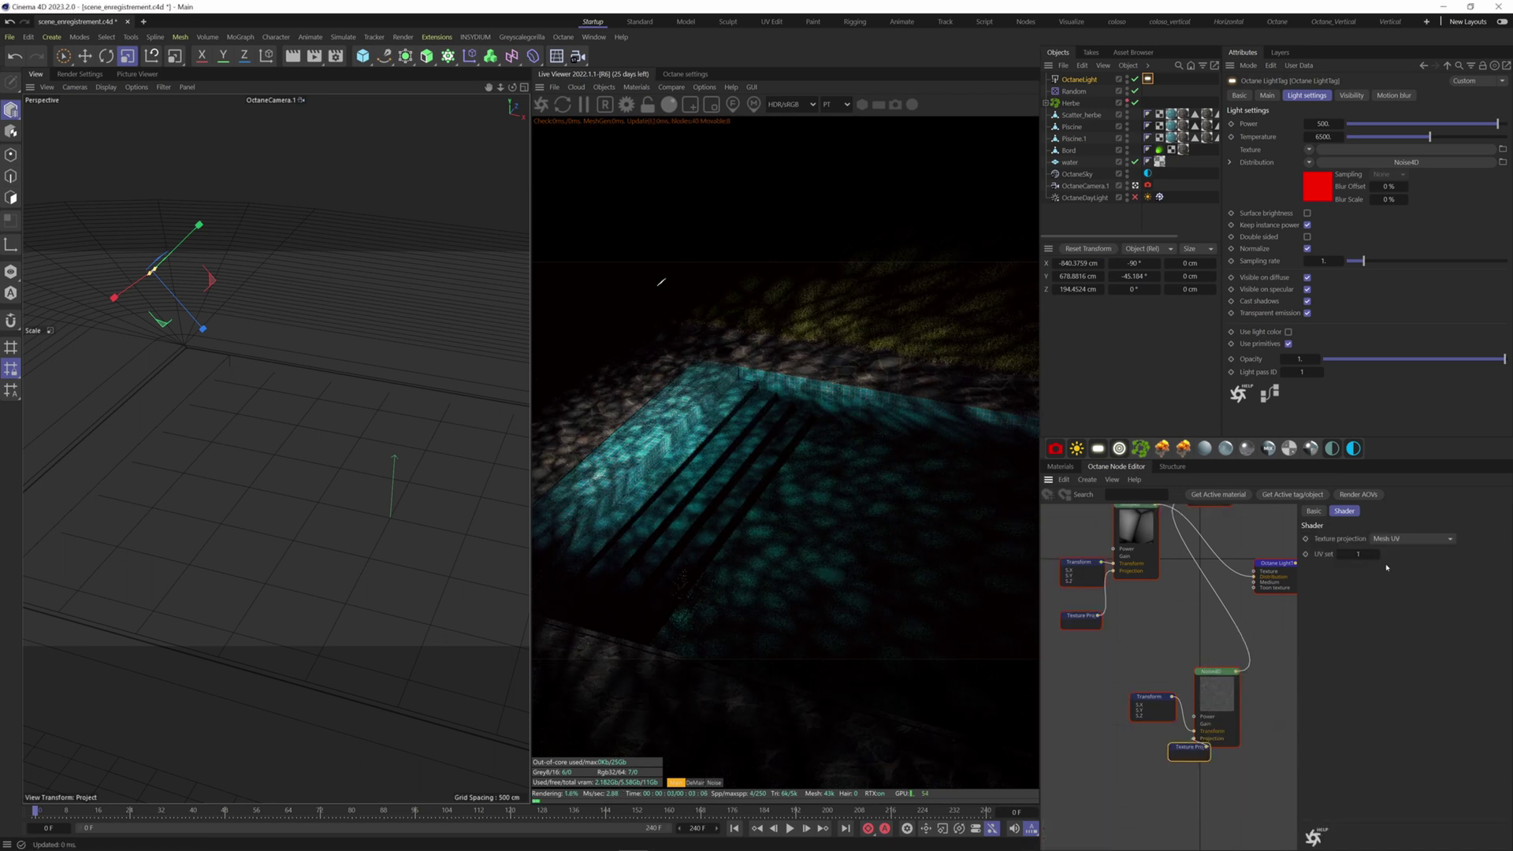
{"action": "left_click", "coordinate": [1411, 538]}
{"action": "left_click", "coordinate": [1403, 549]}
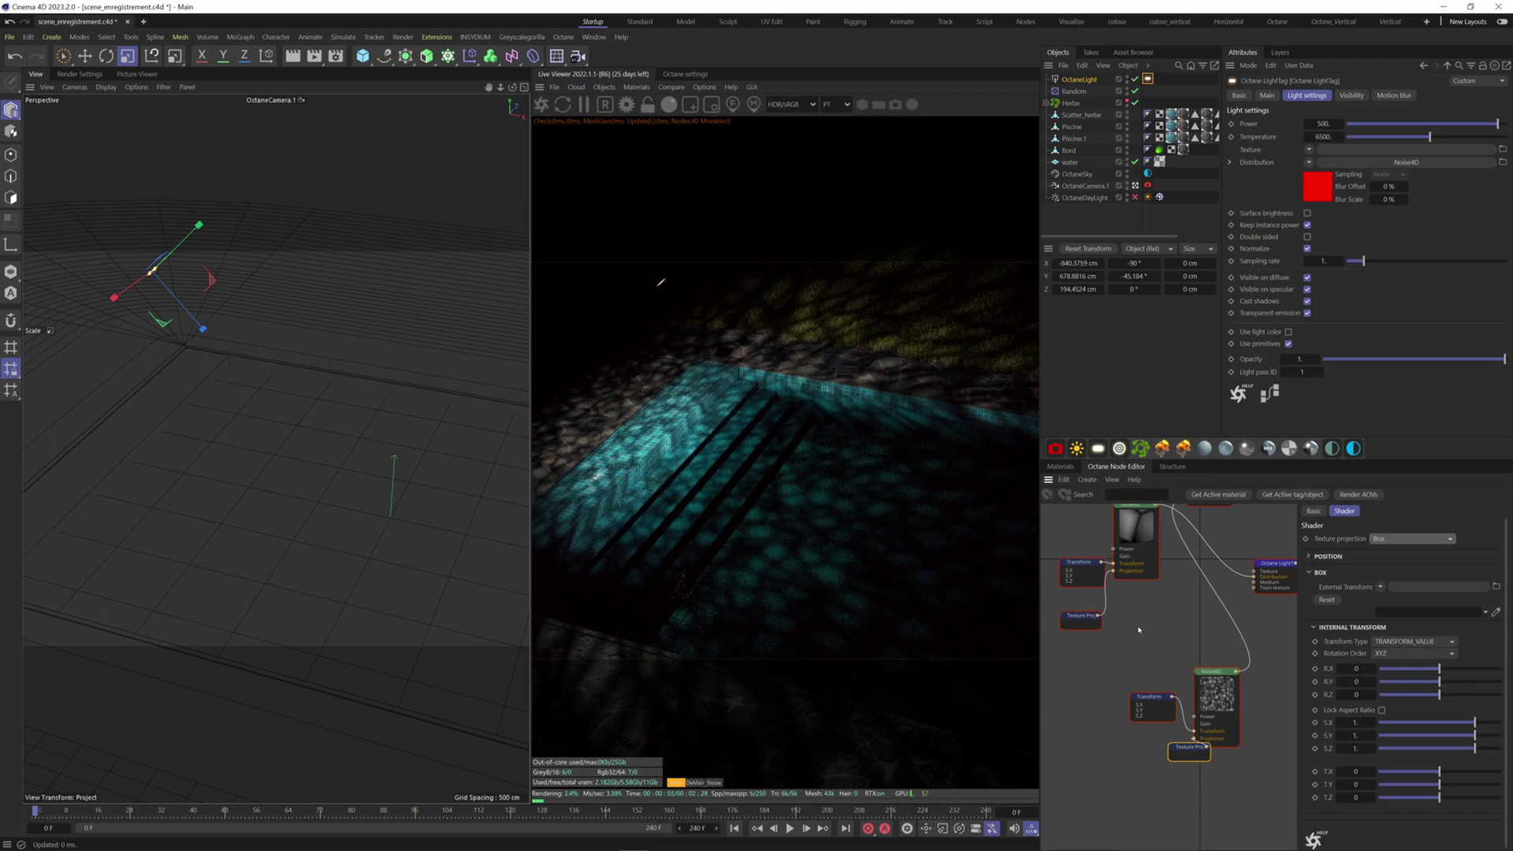
Step: Move the OctaneLight along the X axis to about -617 cm so it sits closer over the pool
{"action": "left_click", "coordinate": [1079, 80]}
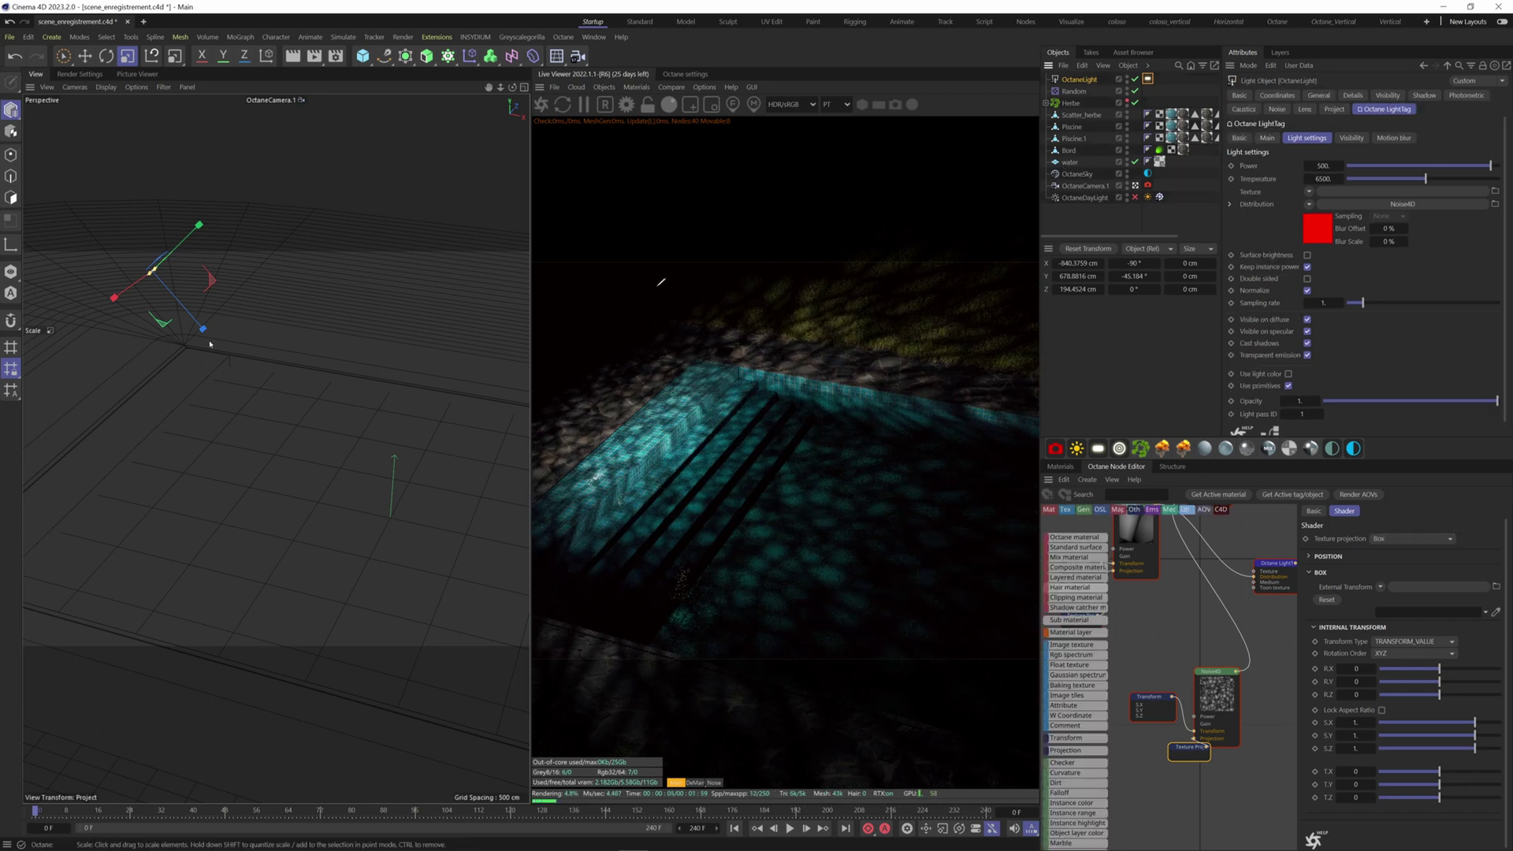
{"action": "key", "text": "e"}
{"action": "left_click_drag", "start_coordinate": [206, 288], "coordinate": [253, 289]}
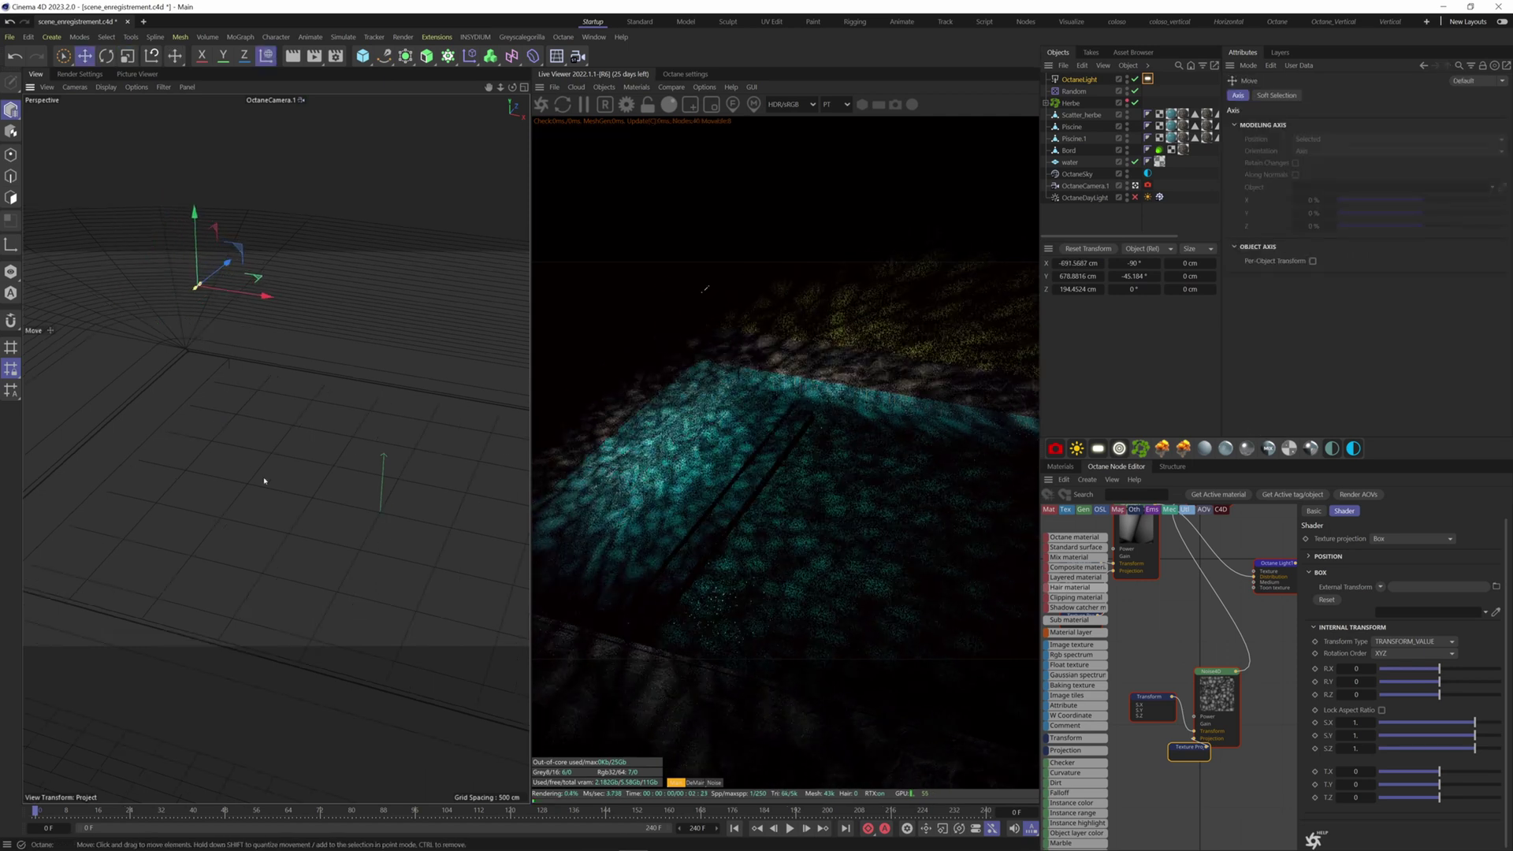
{"action": "scroll", "coordinate": [265, 481], "scroll_direction": "down", "scroll_amount": 2}
{"action": "middle_click_drag", "start_coordinate": [281, 486], "coordinate": [249, 470], "text": "alt"}
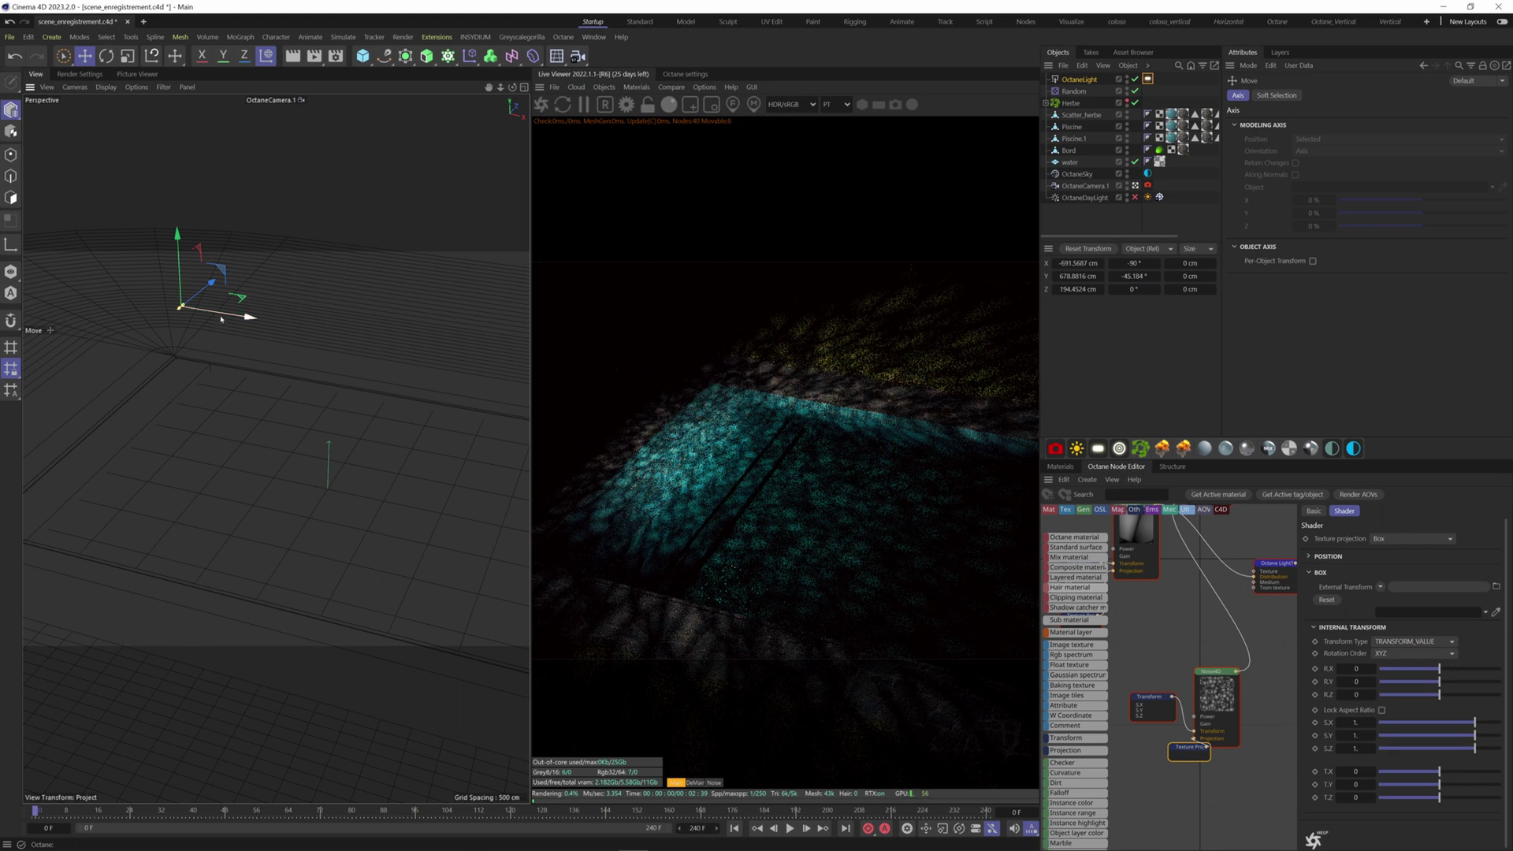
{"action": "left_click_drag", "start_coordinate": [222, 319], "coordinate": [239, 322]}
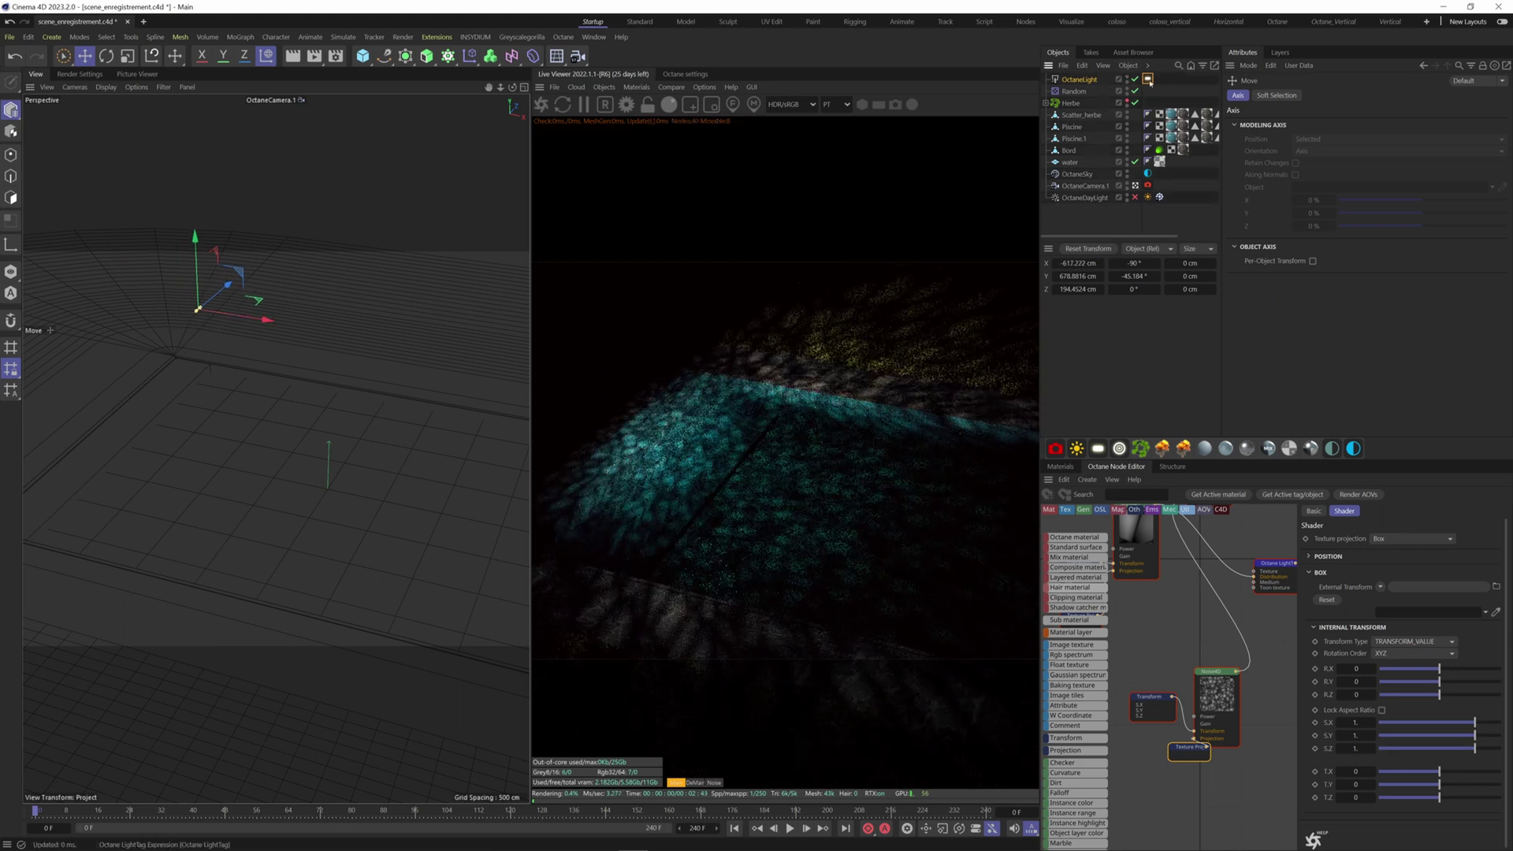
Step: Set the OctaneLight's power to 5000
{"action": "left_click", "coordinate": [1147, 79]}
{"action": "double_click", "coordinate": [1322, 124]}
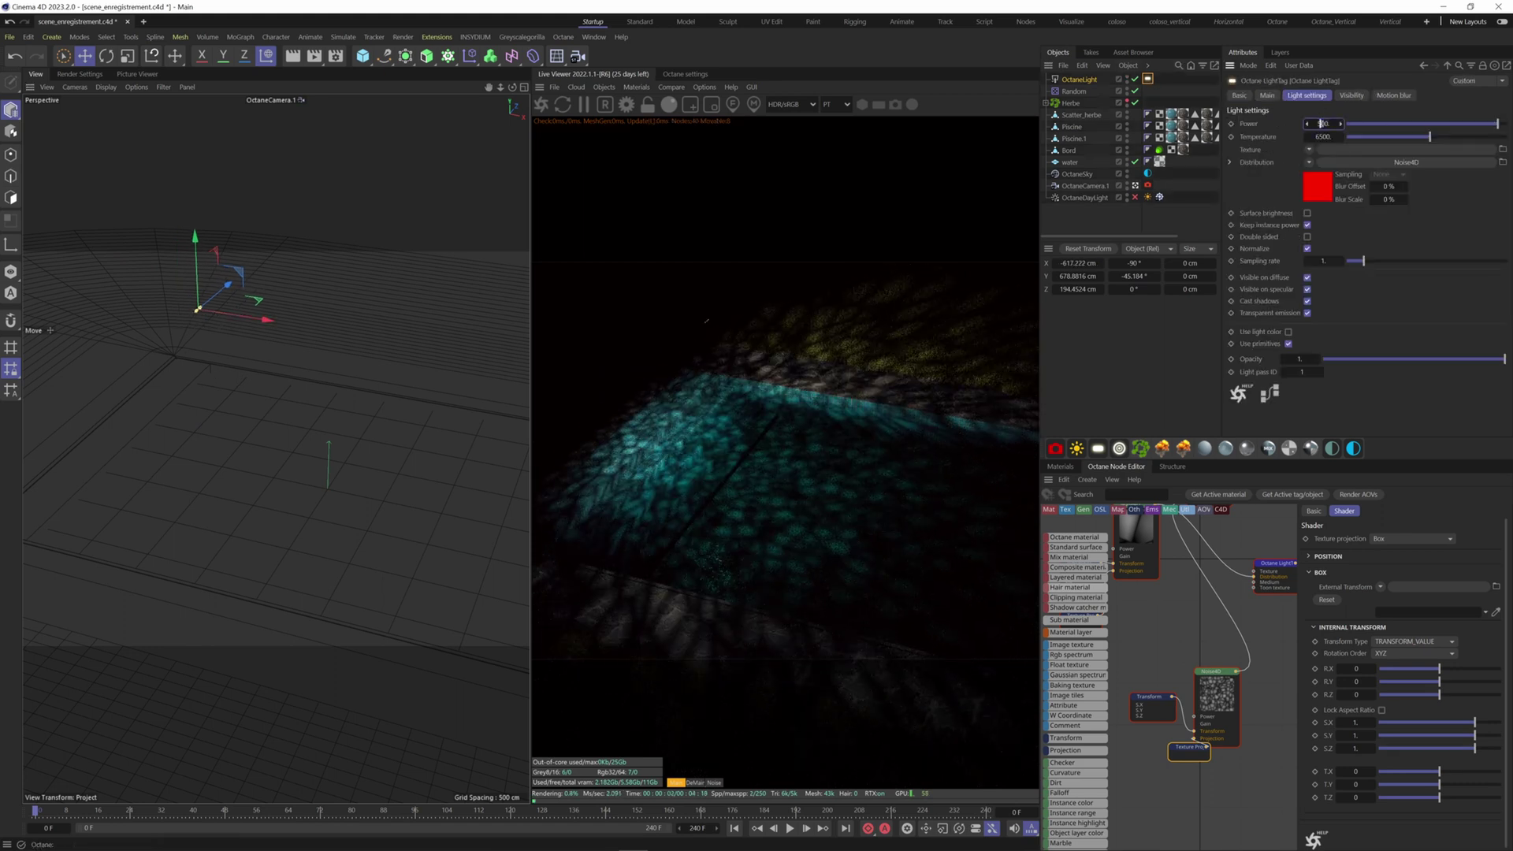
{"action": "type", "text": "5000"}
{"action": "key", "text": "Return"}
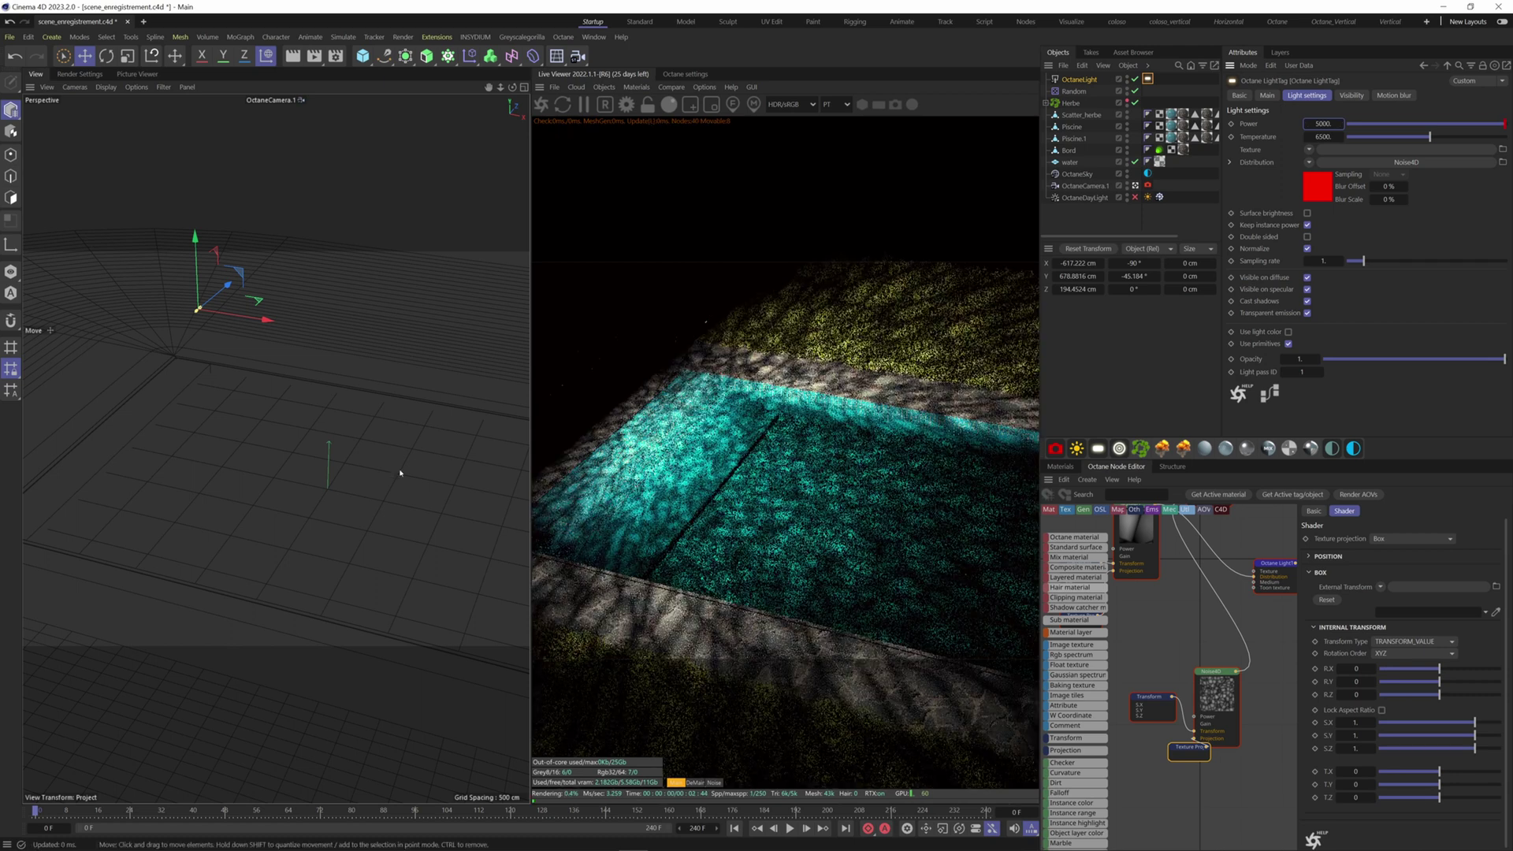
{"action": "middle_click_drag", "start_coordinate": [386, 466], "coordinate": [321, 472], "text": "alt"}
{"action": "scroll", "coordinate": [341, 467], "scroll_direction": "down", "scroll_amount": 2}
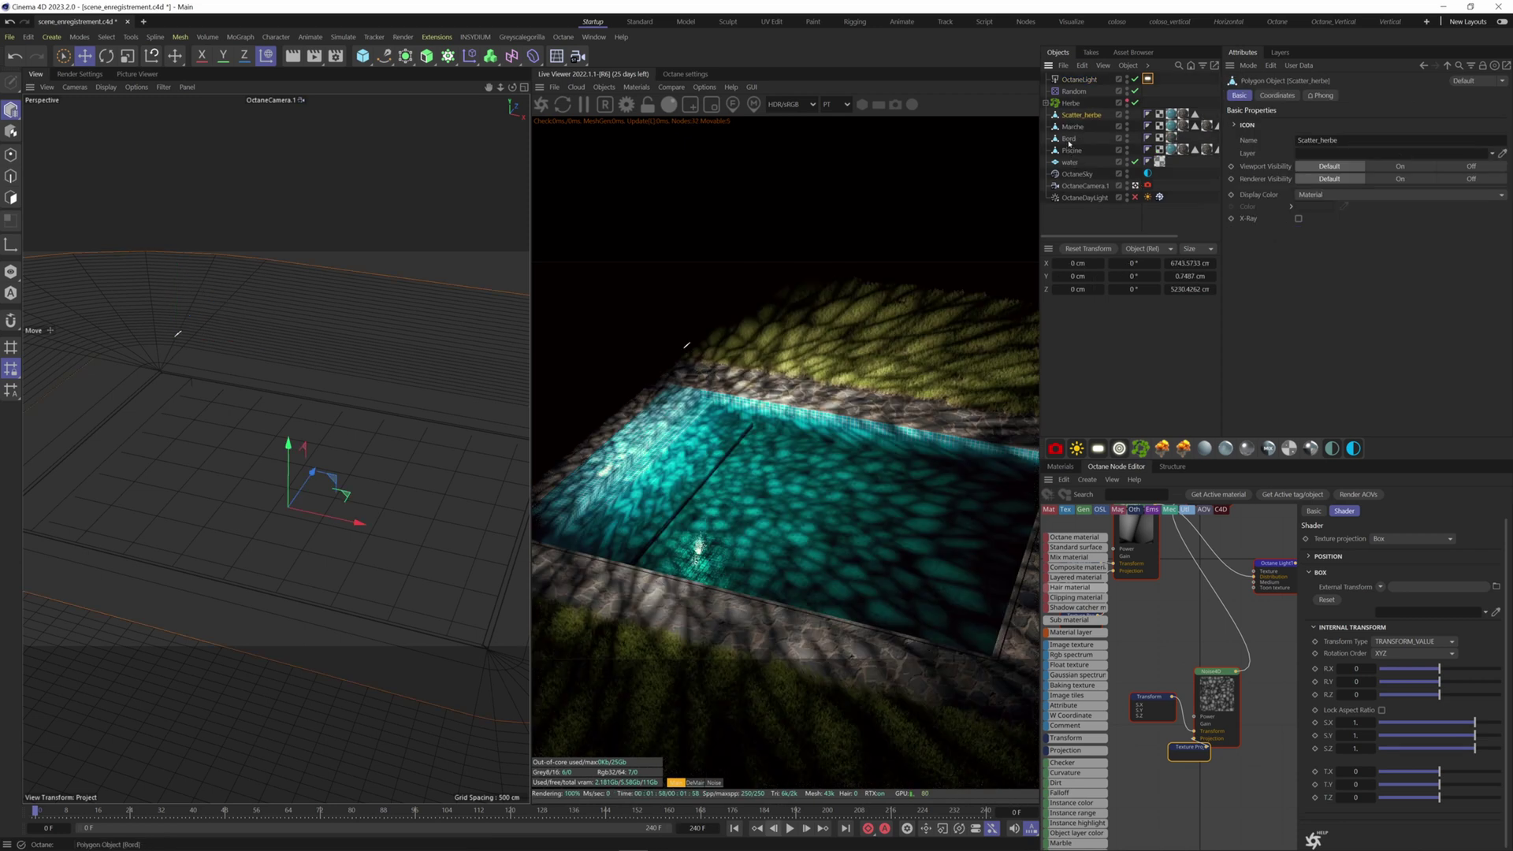
Step: Group Scatter_herbe, Marche and Bord under a null and add an Octane ObjectTag to it
{"action": "left_click", "coordinate": [1068, 140]}
{"action": "key", "text": "alt+g"}
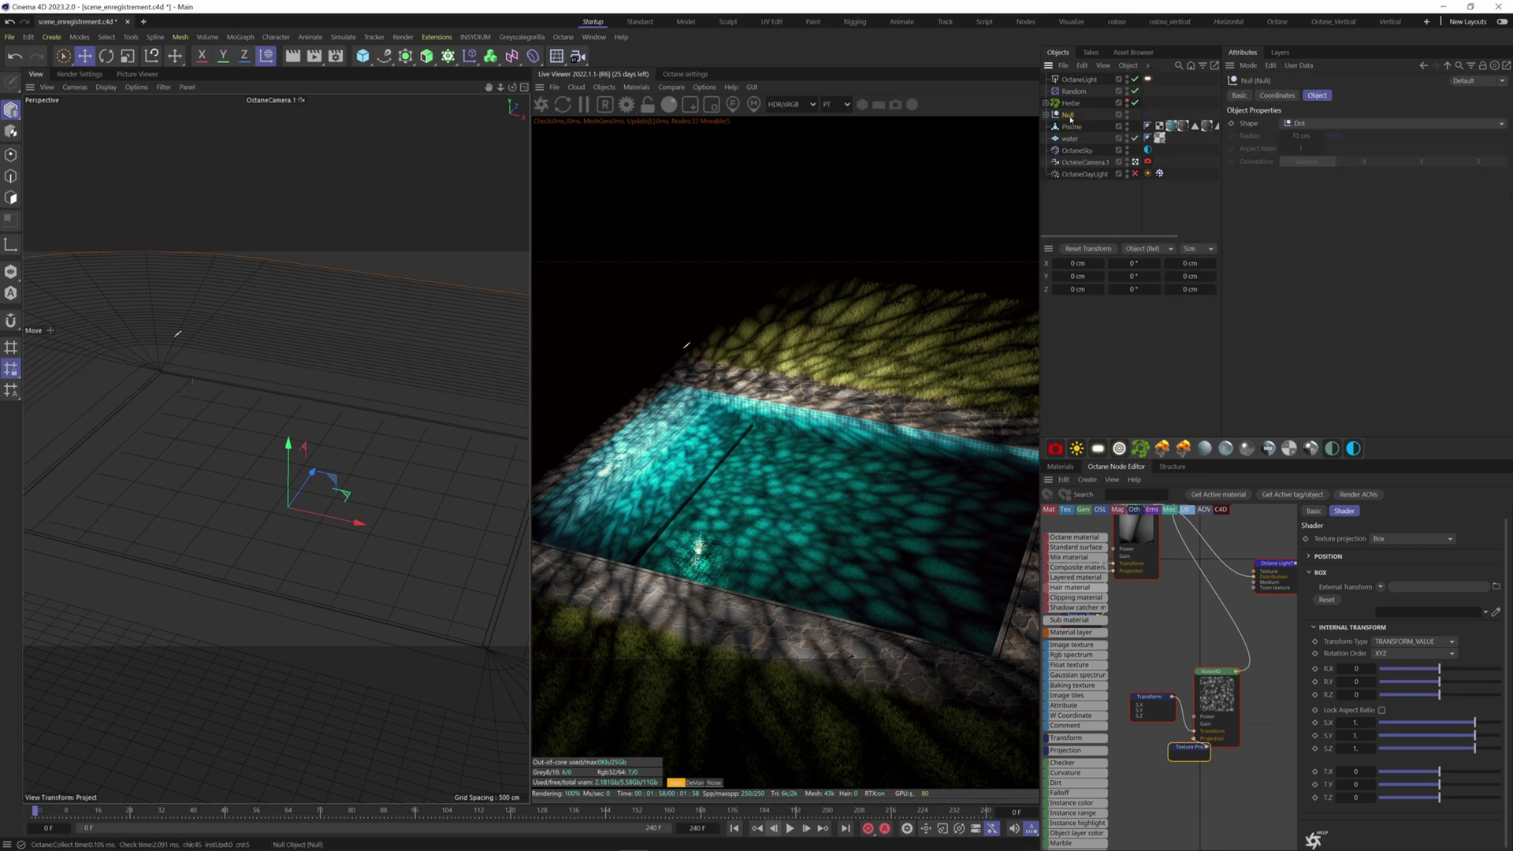
{"action": "right_click", "coordinate": [1071, 115]}
{"action": "mouse_move", "coordinate": [1154, 212]}
{"action": "mouse_move", "coordinate": [1135, 178]}
{"action": "mouse_move", "coordinate": [1268, 181]}
{"action": "left_click", "coordinate": [1343, 228]}
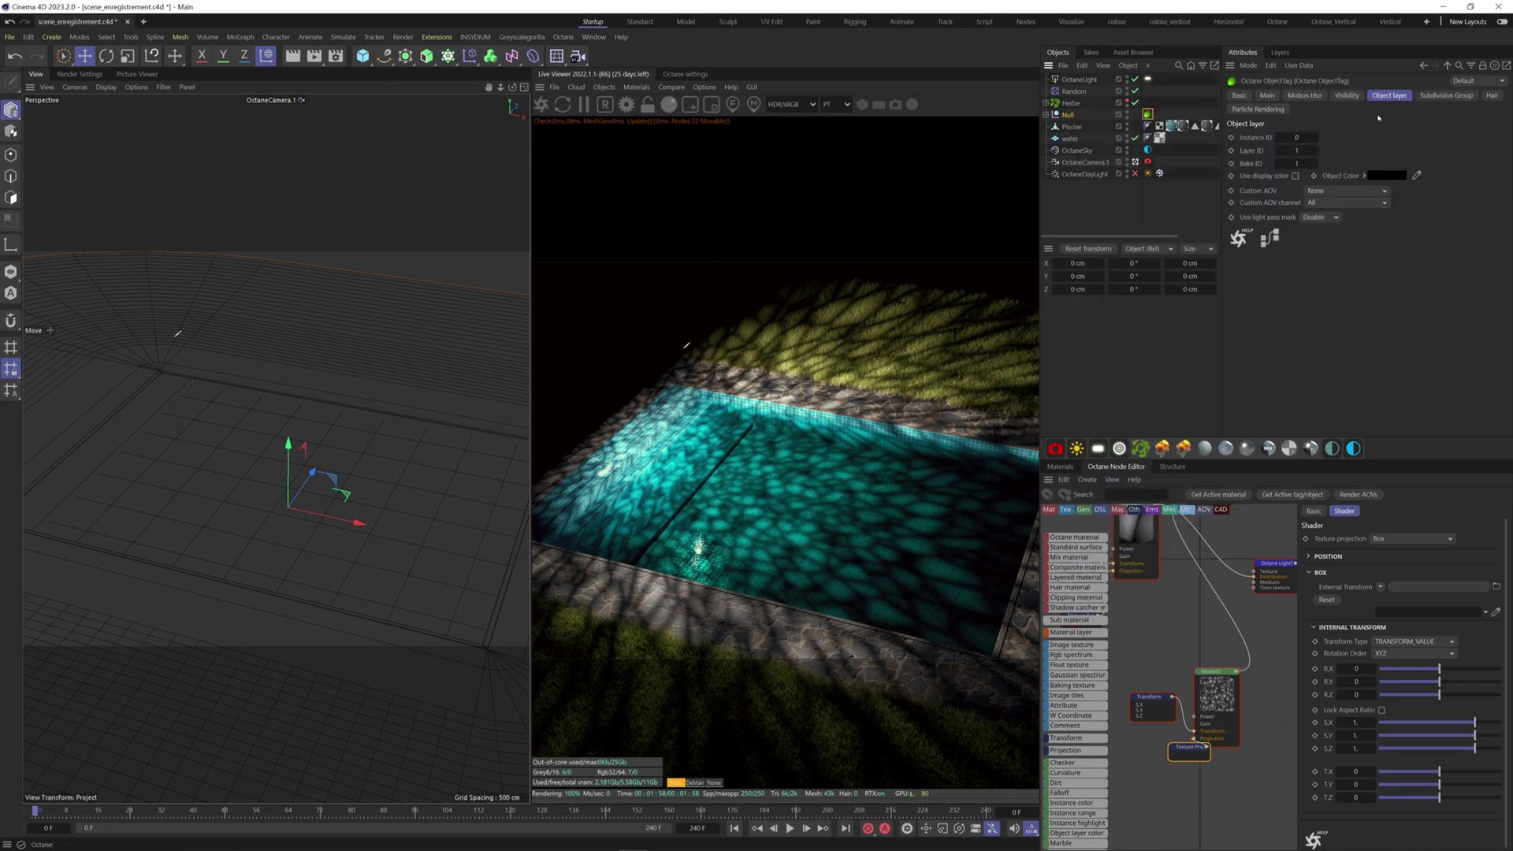
Step: Enable the light pass mask in the null's ObjectTag and exclude light ID 2 from it
{"action": "left_click", "coordinate": [1318, 217]}
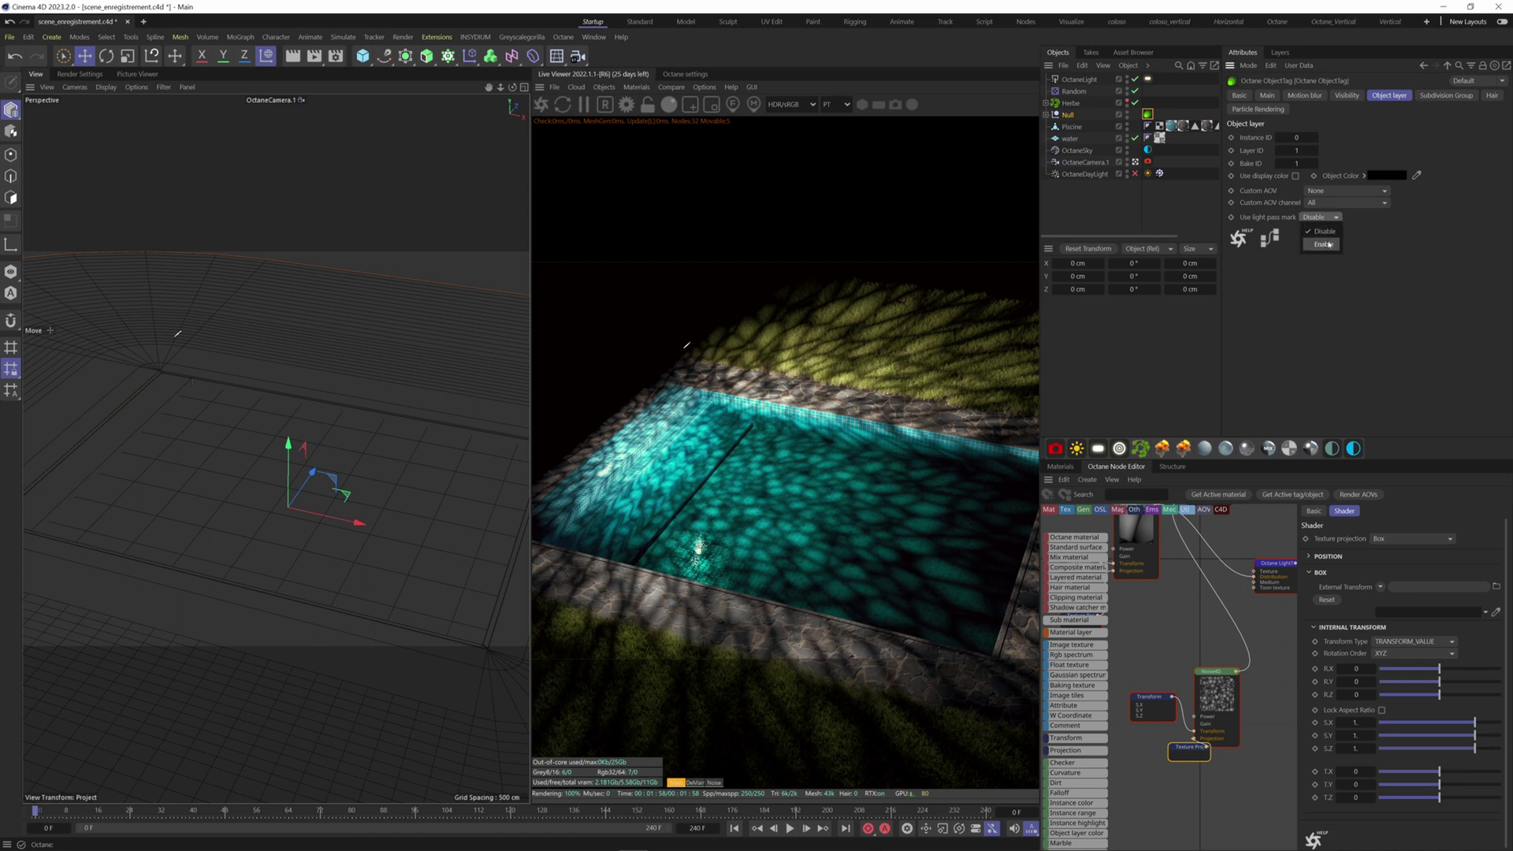
{"action": "left_click", "coordinate": [1327, 239]}
{"action": "left_click", "coordinate": [1366, 246]}
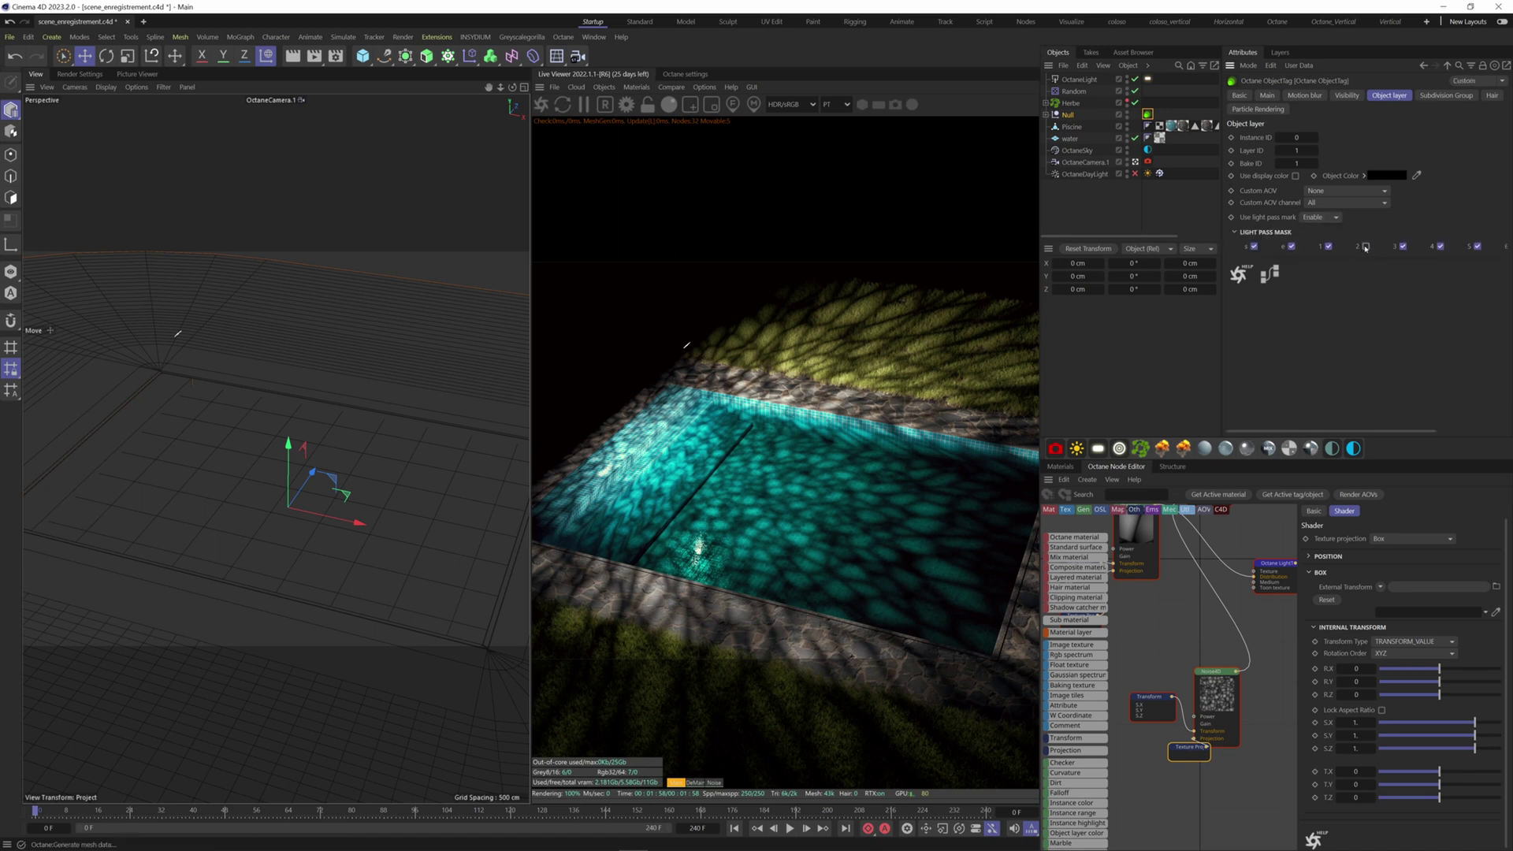
Step: Set the OctaneLight's light pass ID to 2 and copy the null's ObjectTag to the three grass objects under Herbe
{"action": "left_click", "coordinate": [1147, 79]}
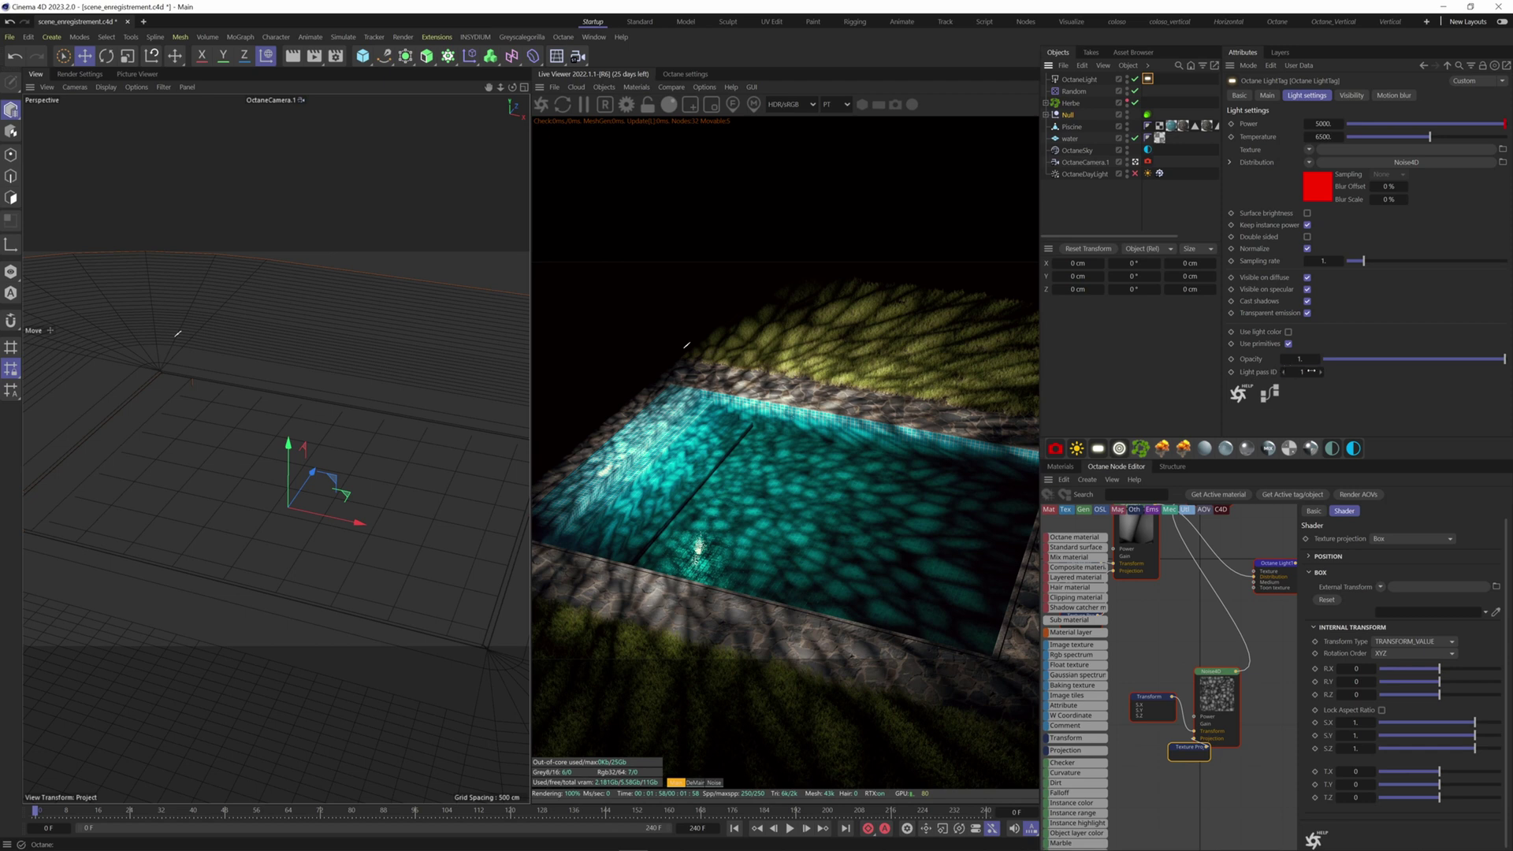
{"action": "type", "text": "2"}
{"action": "key", "text": "Return"}
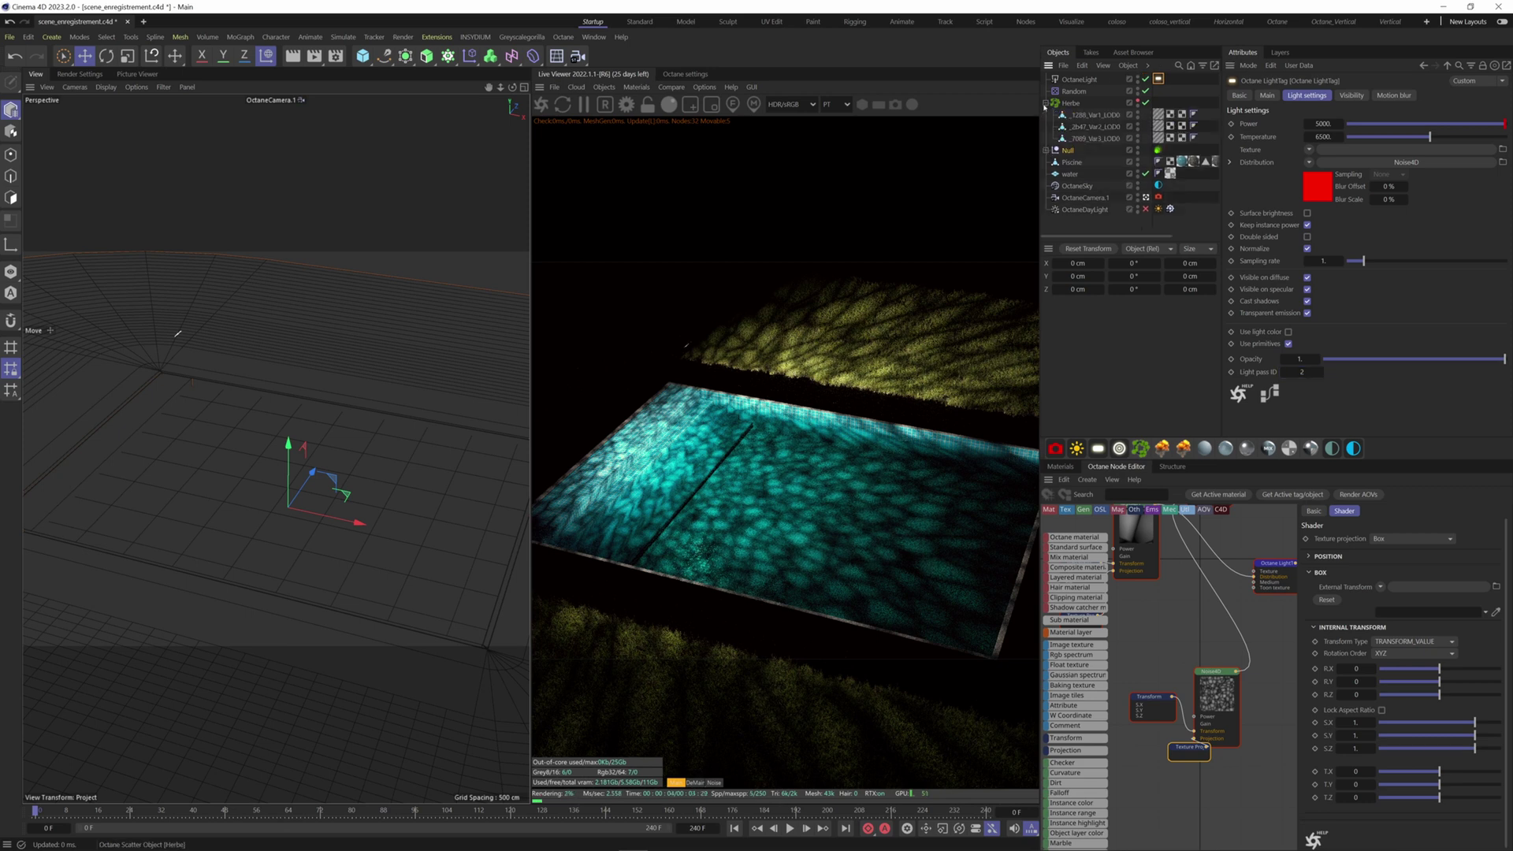
{"action": "left_click", "coordinate": [1157, 151]}
{"action": "left_click_drag", "start_coordinate": [1159, 152], "coordinate": [1205, 139], "text": "ctrl"}
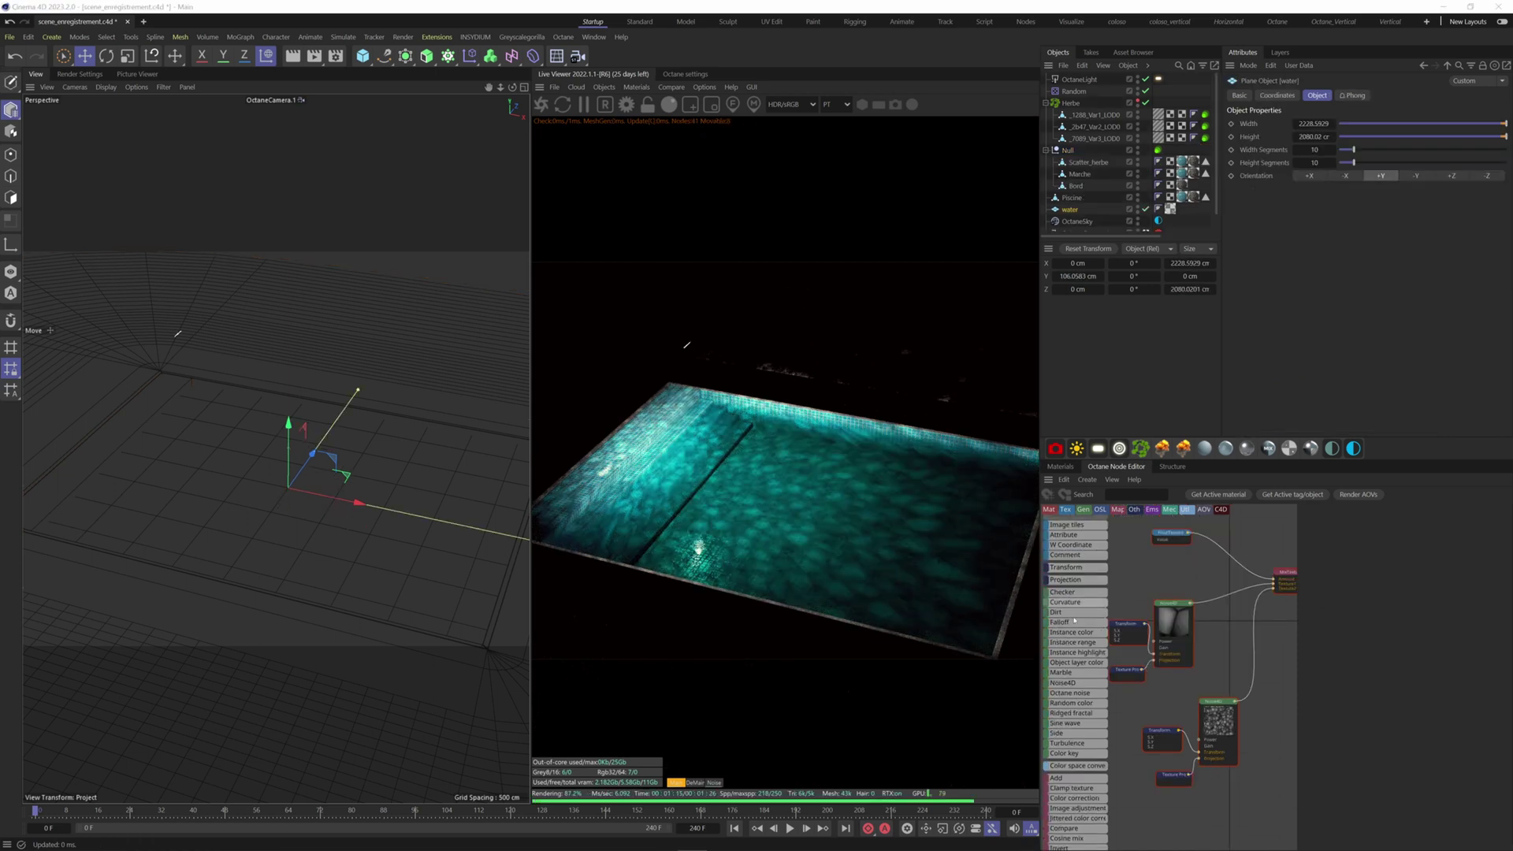
Step: Insert a Color Correction node between the lower Noise4D and the Mix texture's Texture2 input, and adjust its gamma
{"action": "middle_click_drag", "start_coordinate": [1154, 670], "coordinate": [1182, 630]}
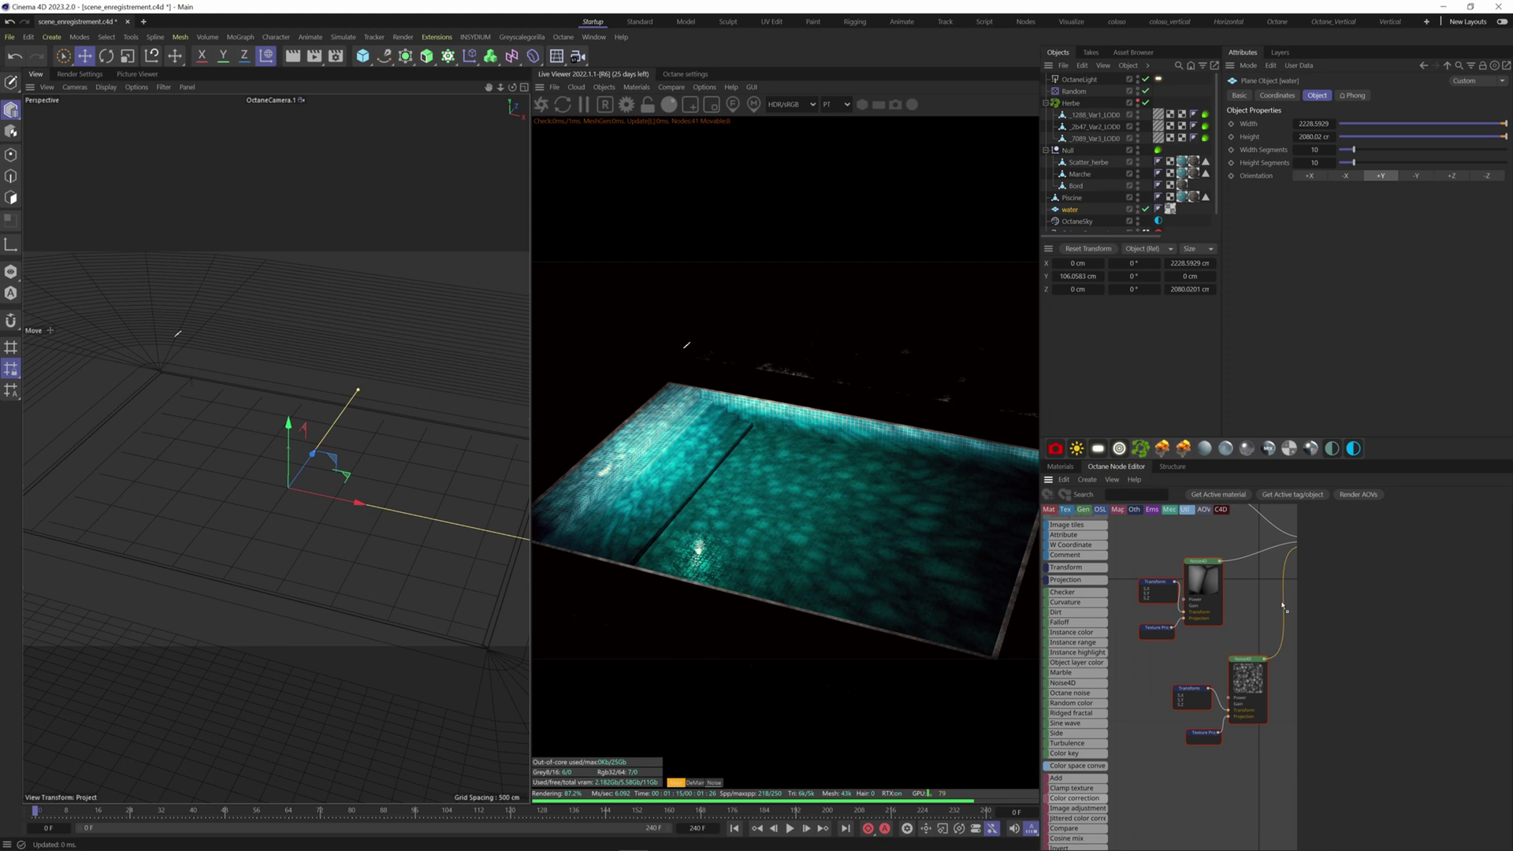
{"action": "left_click_drag", "start_coordinate": [1282, 606], "coordinate": [1282, 607]}
{"action": "middle_click_drag", "start_coordinate": [1269, 567], "coordinate": [1235, 586]}
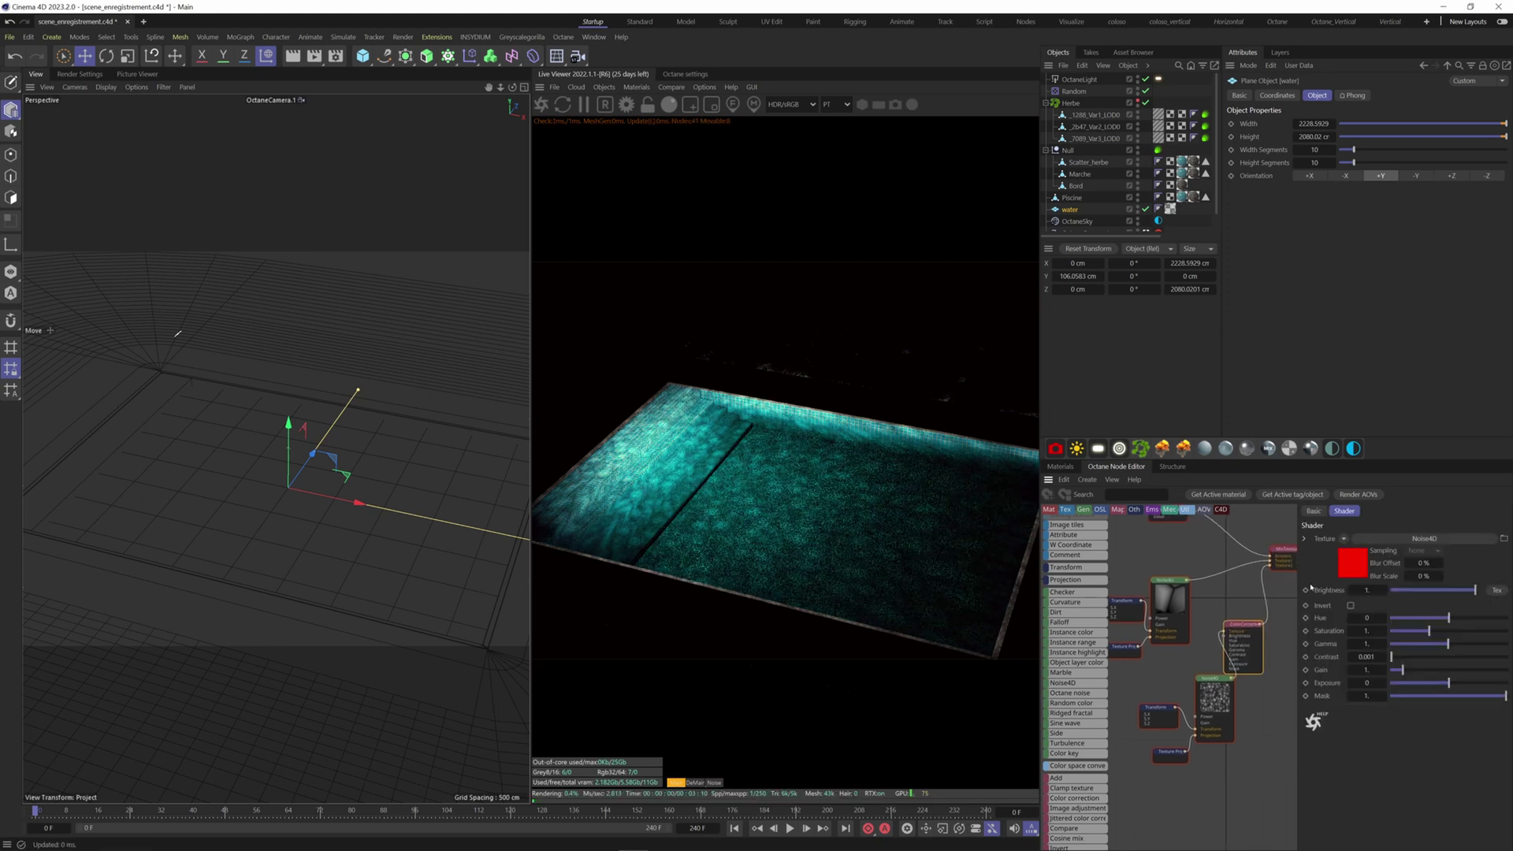
{"action": "left_click", "coordinate": [1365, 644]}
{"action": "key", "text": "Return"}
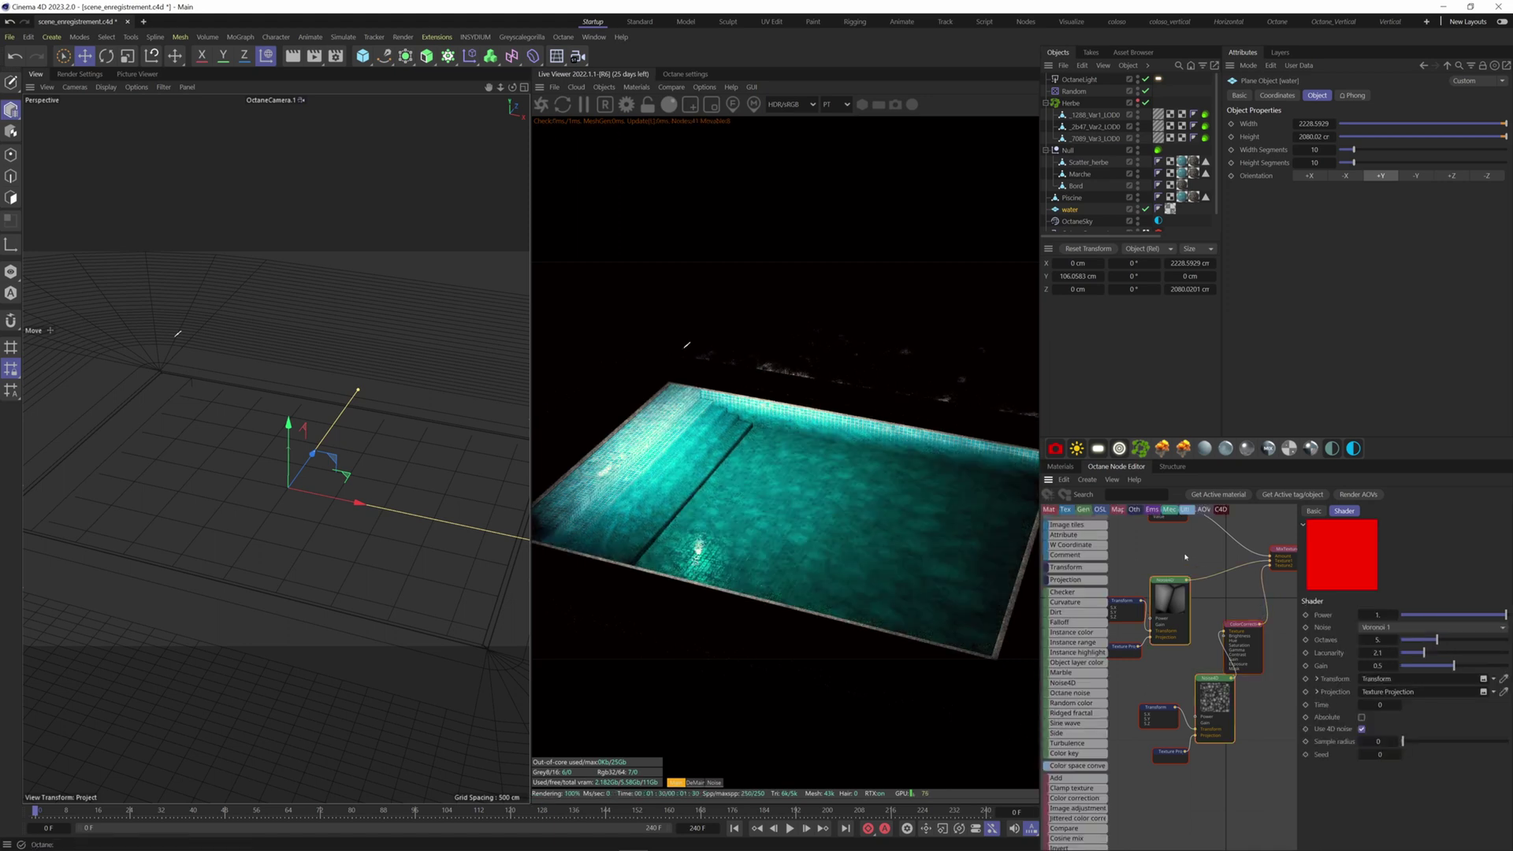
Step: Select both Noise4D nodes and keyframe their Time at 0 on frame 0
{"action": "left_click", "coordinate": [1181, 555]}
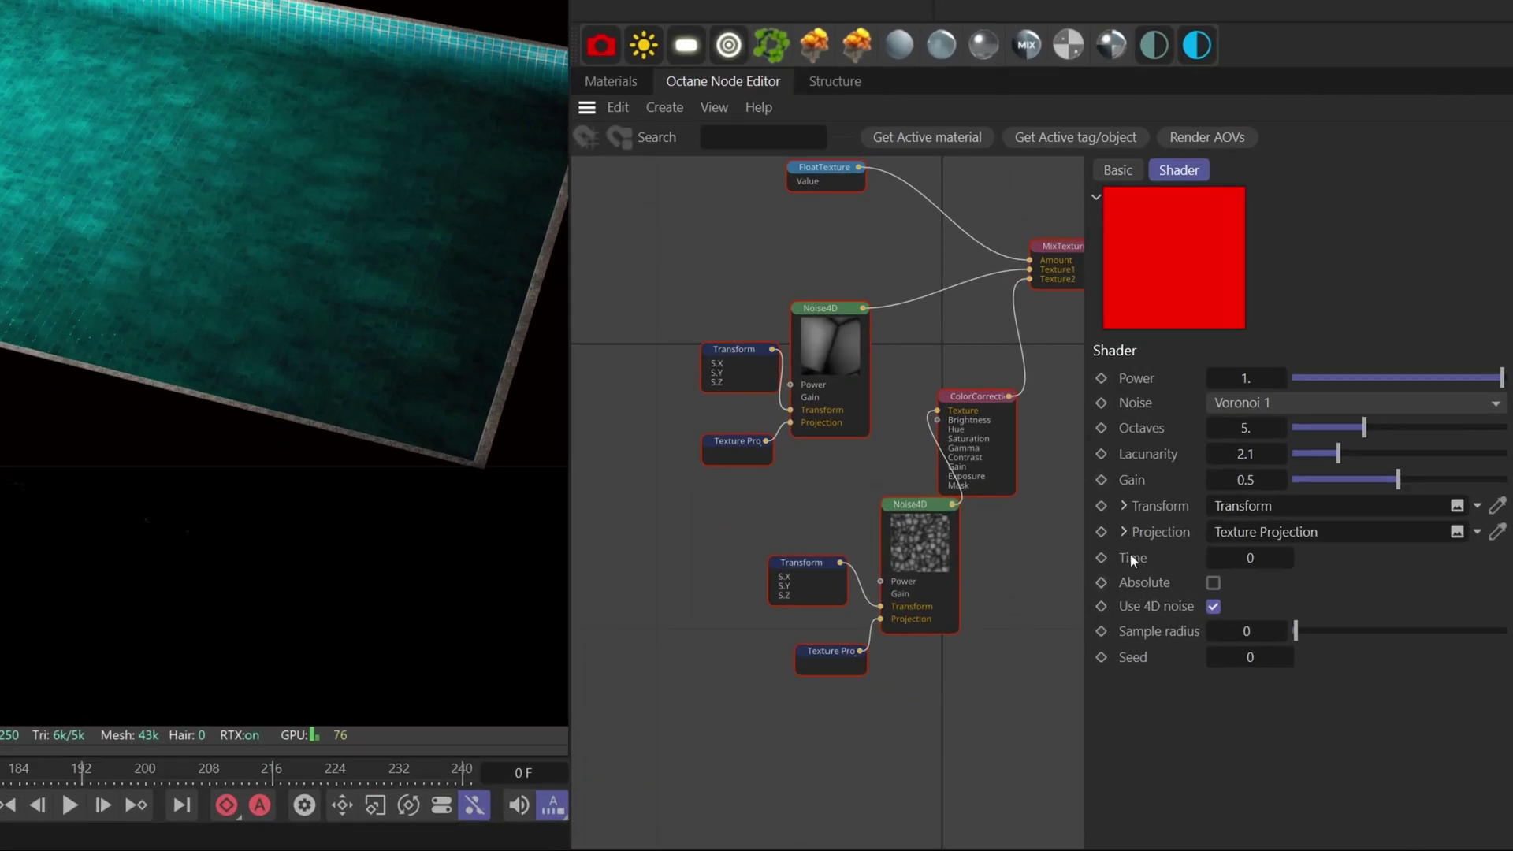
{"action": "left_click", "coordinate": [816, 345]}
{"action": "left_click", "coordinate": [918, 521], "text": "shift"}
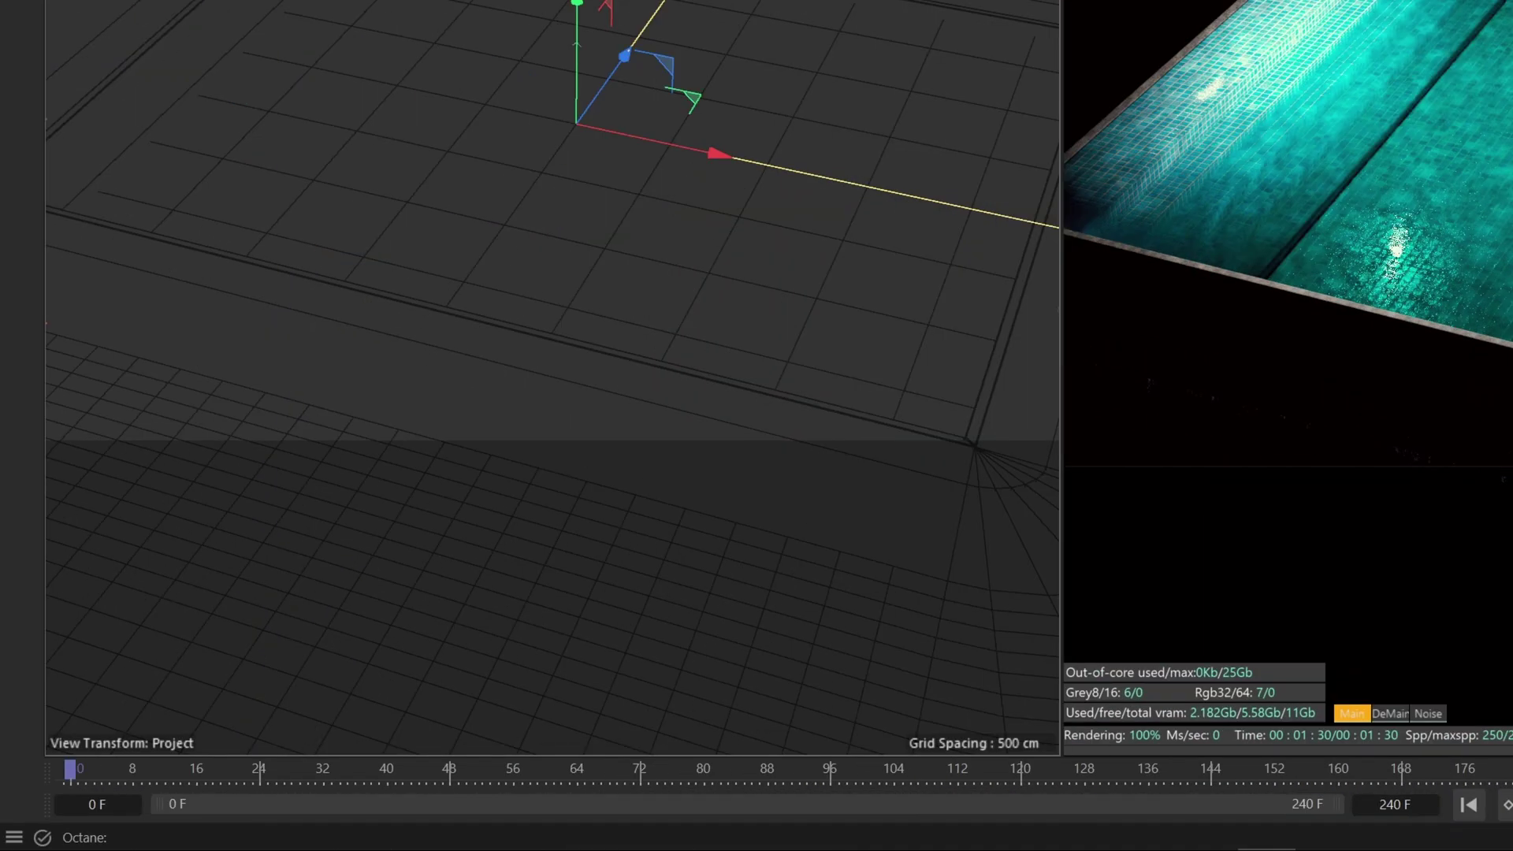
Step: Keyframe the Time of both Noise4D nodes at 3 on frame 240 and play the animation
{"action": "left_click", "coordinate": [72, 773]}
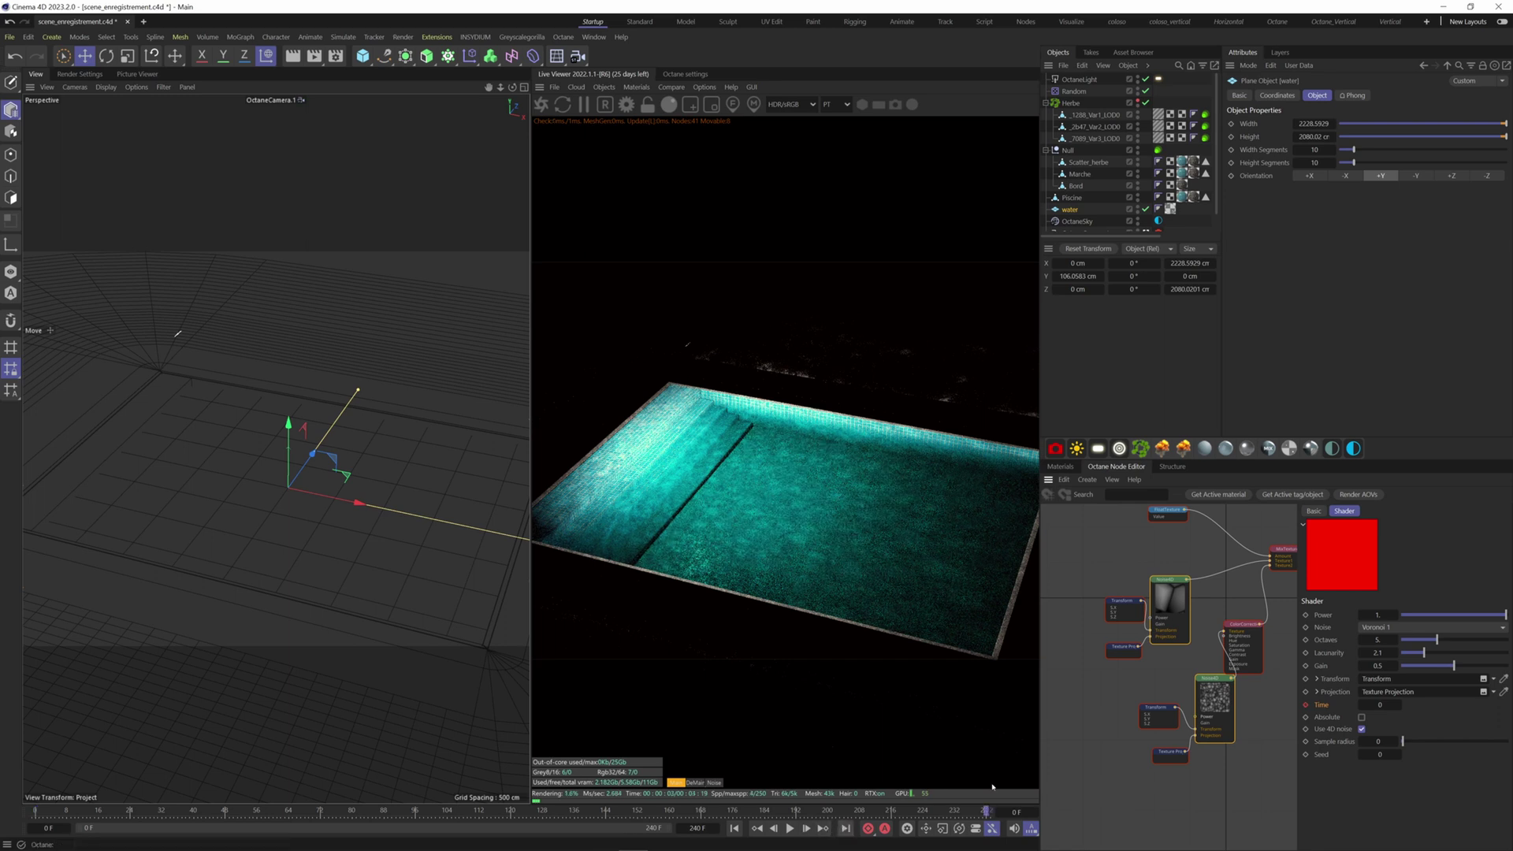
{"action": "left_click", "coordinate": [1380, 704]}
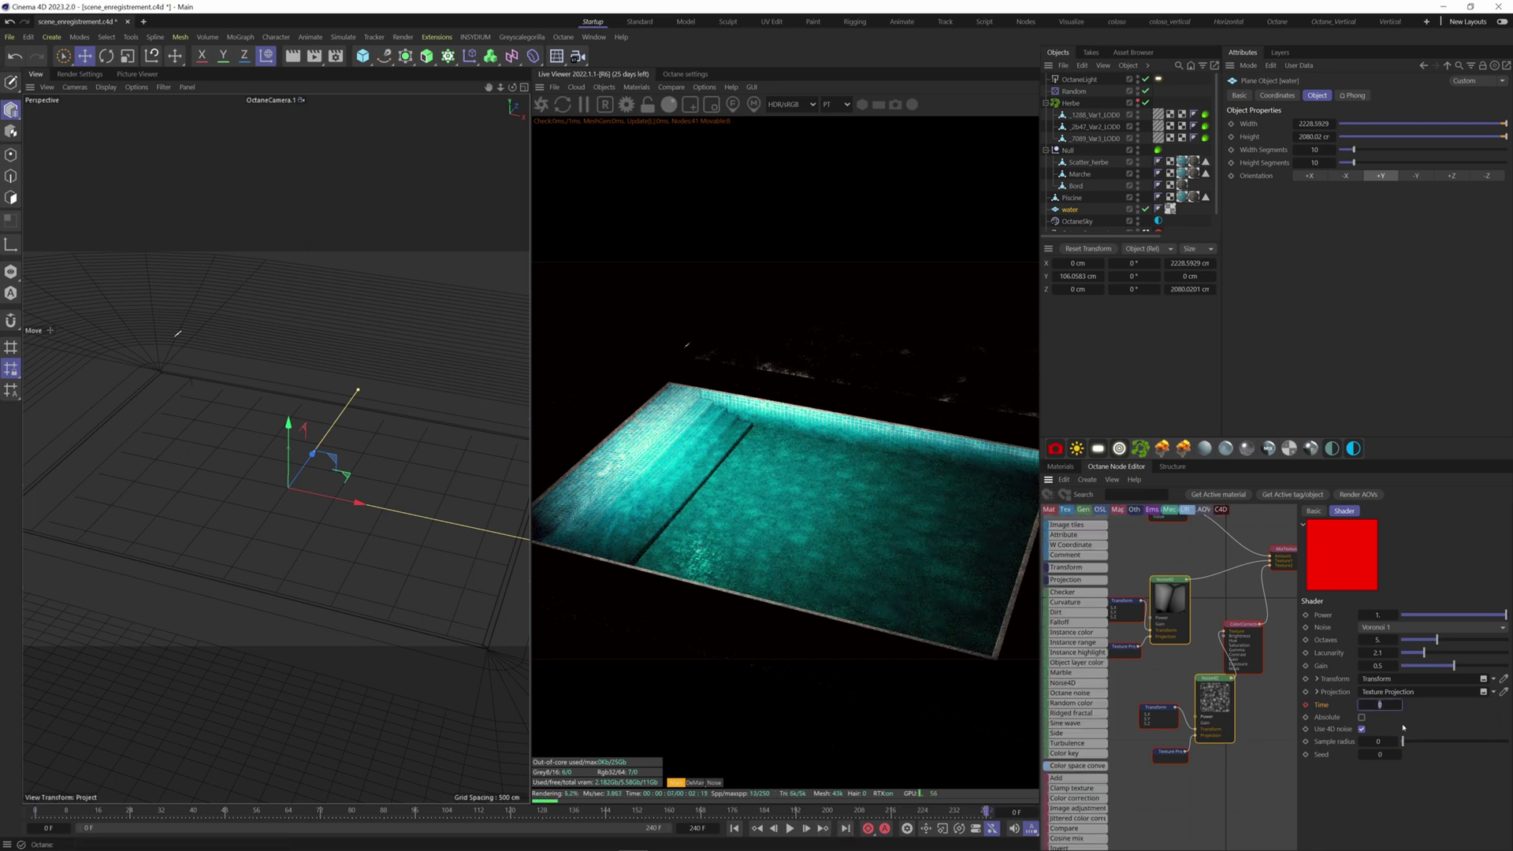
{"action": "type", "text": "3"}
{"action": "left_click", "coordinate": [1307, 704]}
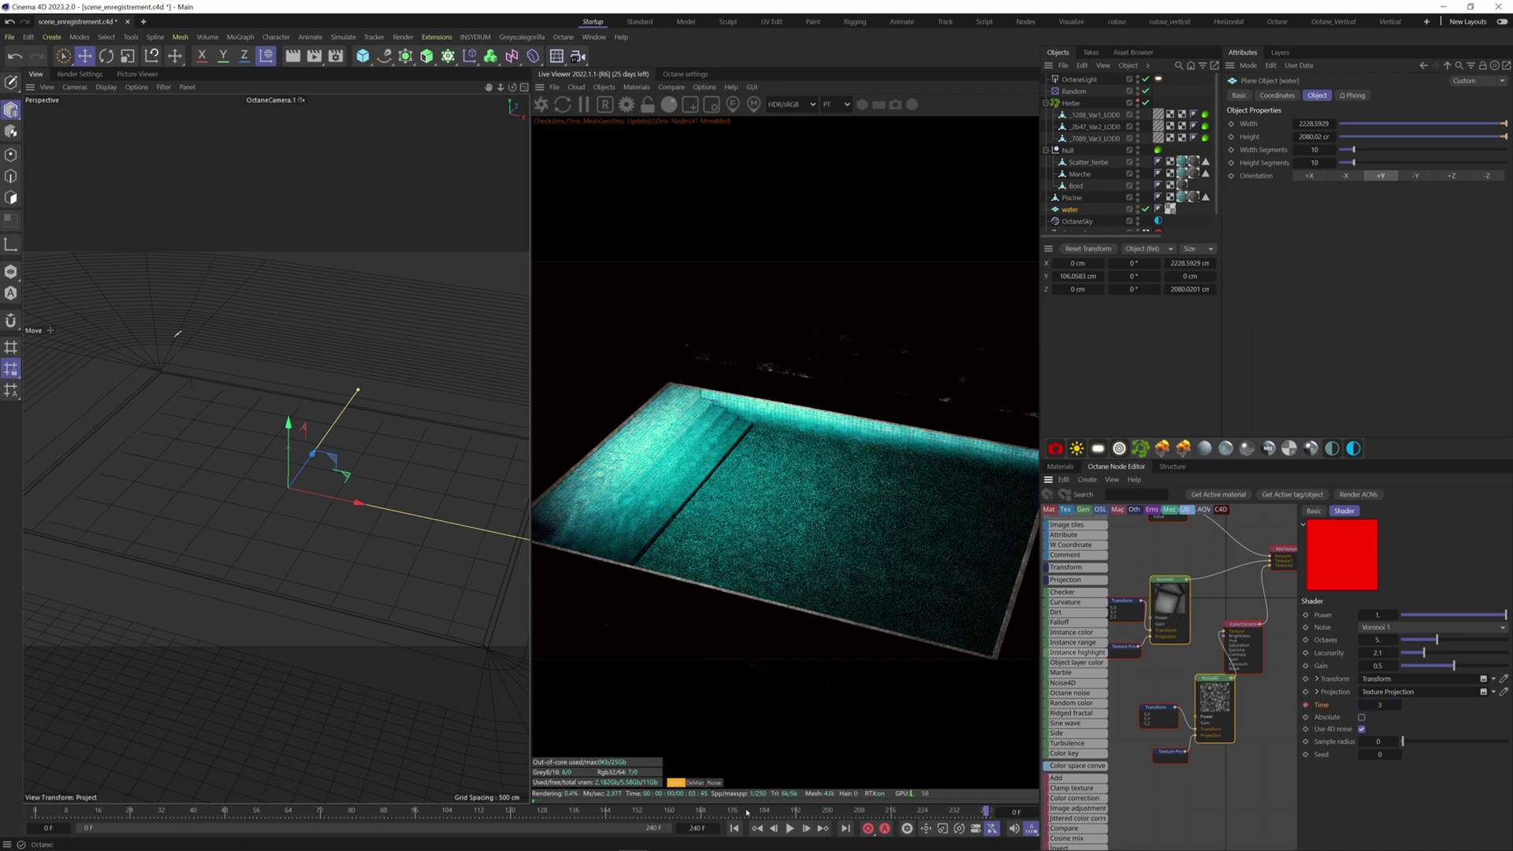
{"action": "left_click", "coordinate": [790, 828]}
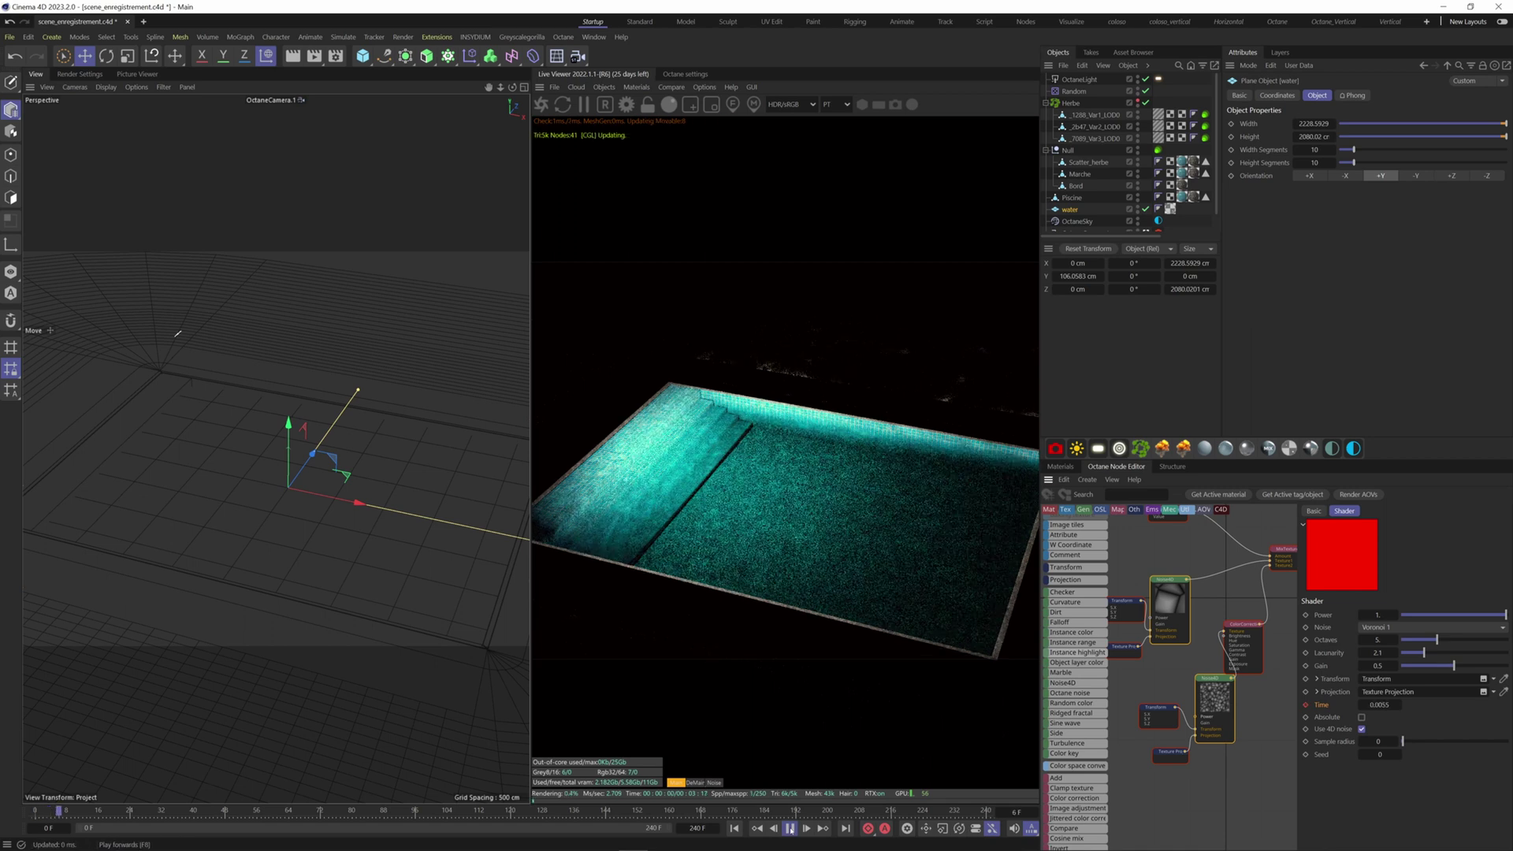